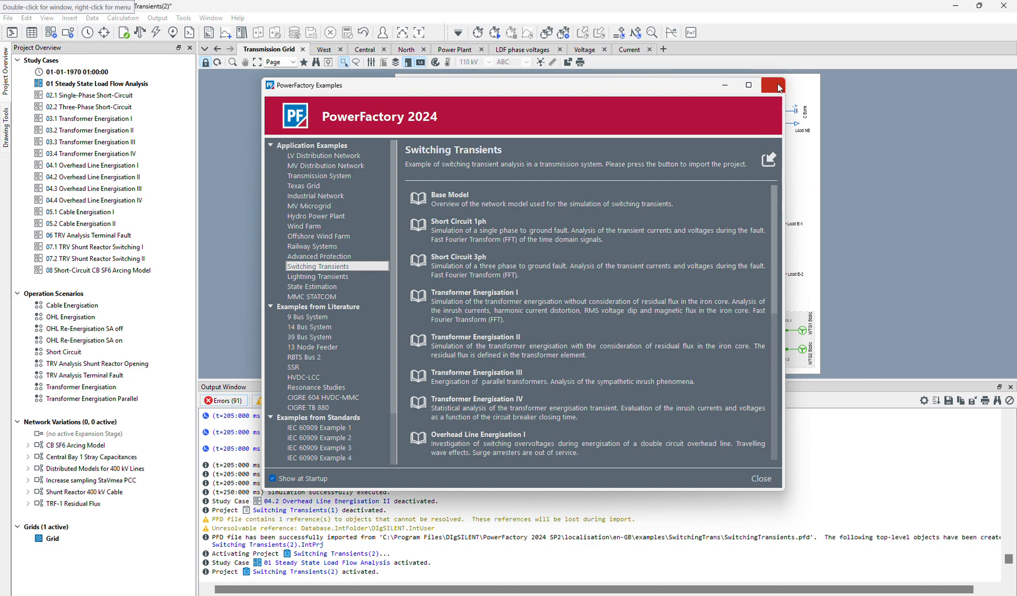
# Close the examples window, activate study case 04.2 Overhead Line Energisation II, and reduce the height of the output window.
pyautogui.click(779, 89)
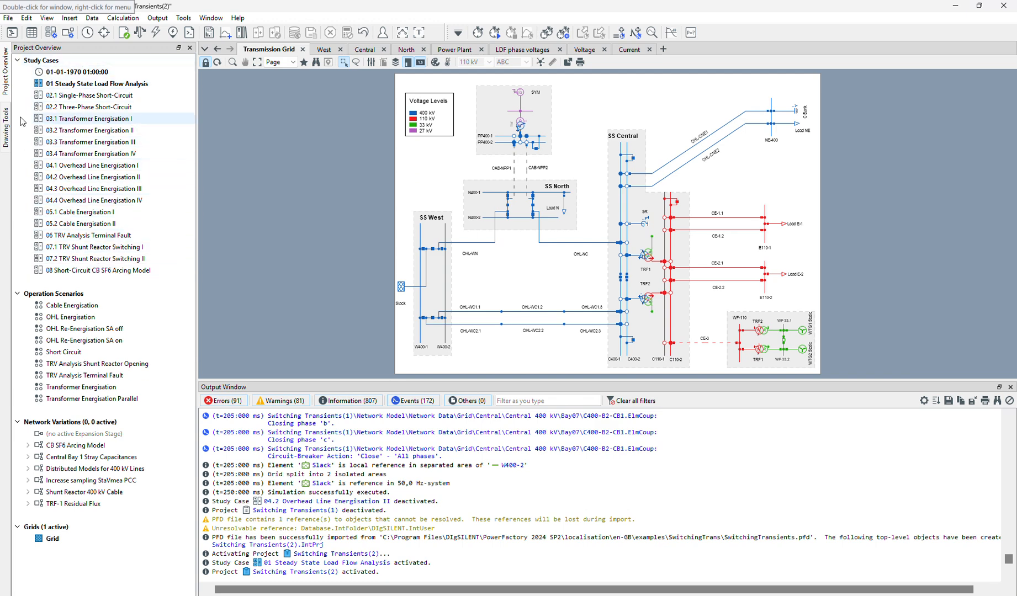
pyautogui.click(99, 177)
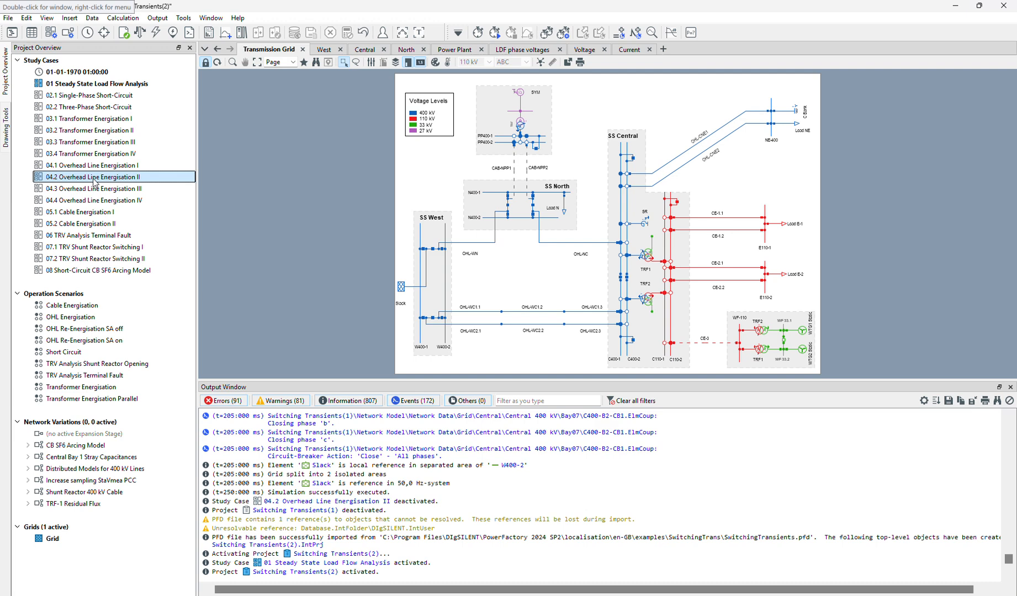
pyautogui.rightClick(95, 182)
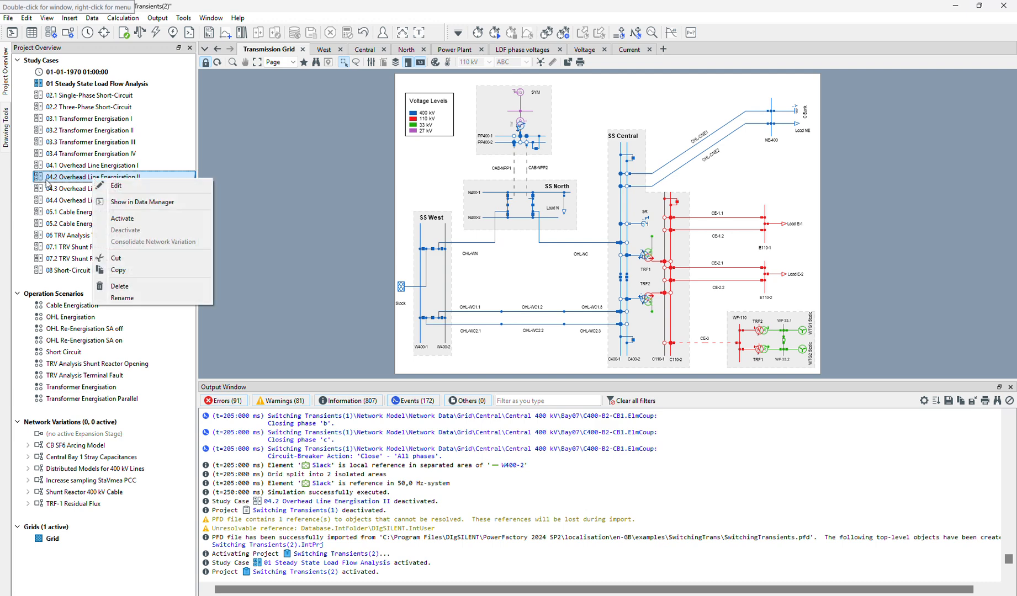
pyautogui.click(127, 219)
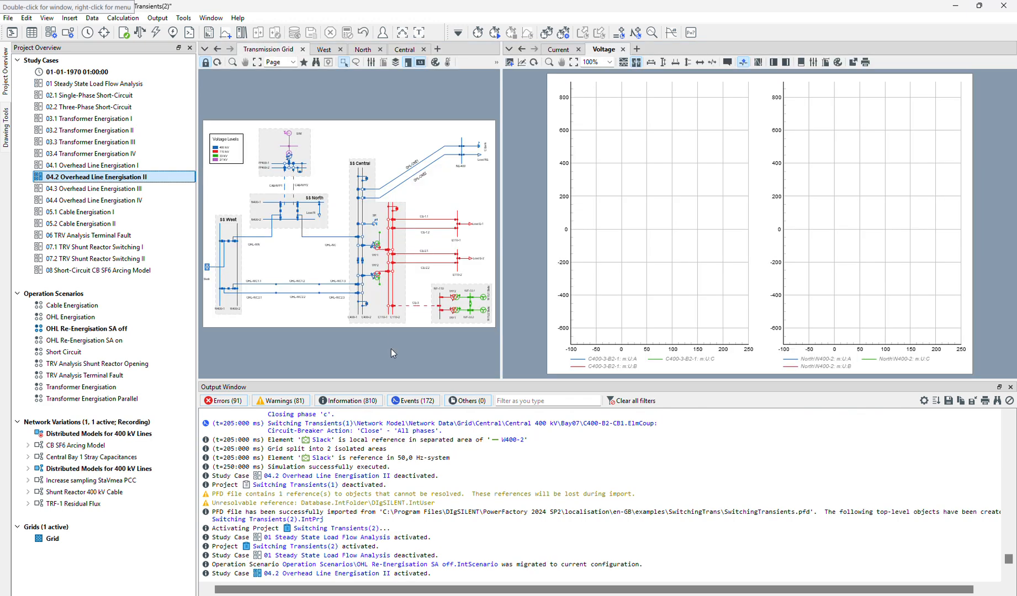
pyautogui.moveTo(390, 378); pyautogui.dragTo(390, 500)
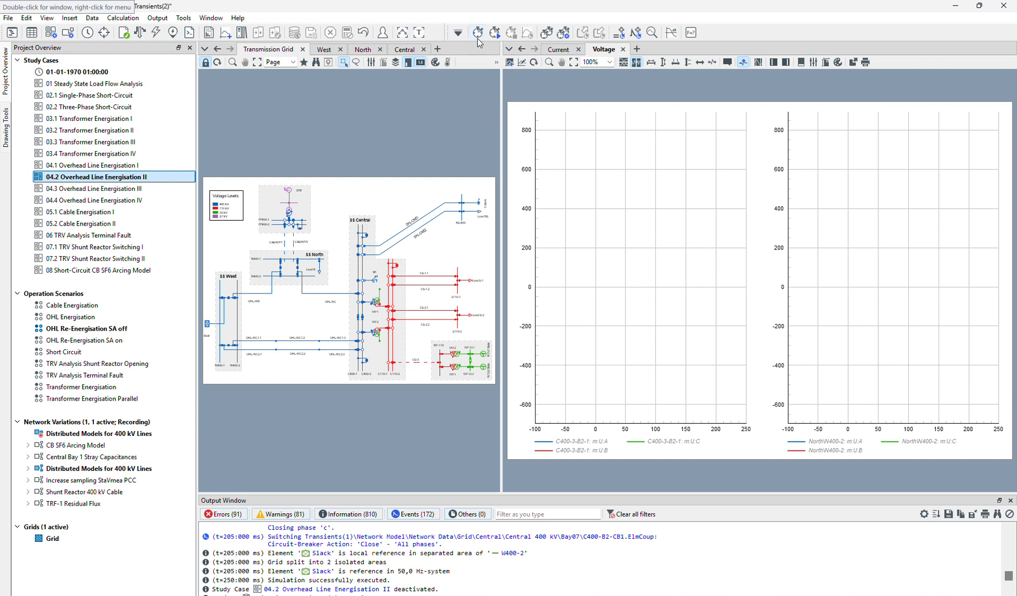
# Open the initial conditions calculation for RMS/EMT simulation and examine the solver's damping factor under the instantaneous values method.
pyautogui.click(458, 33)
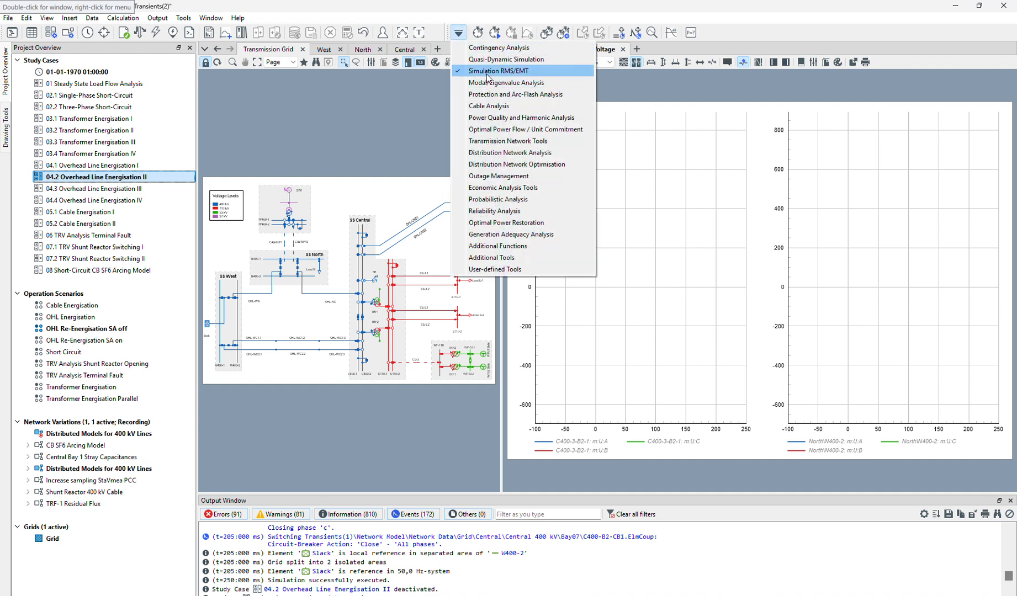
pyautogui.click(478, 42)
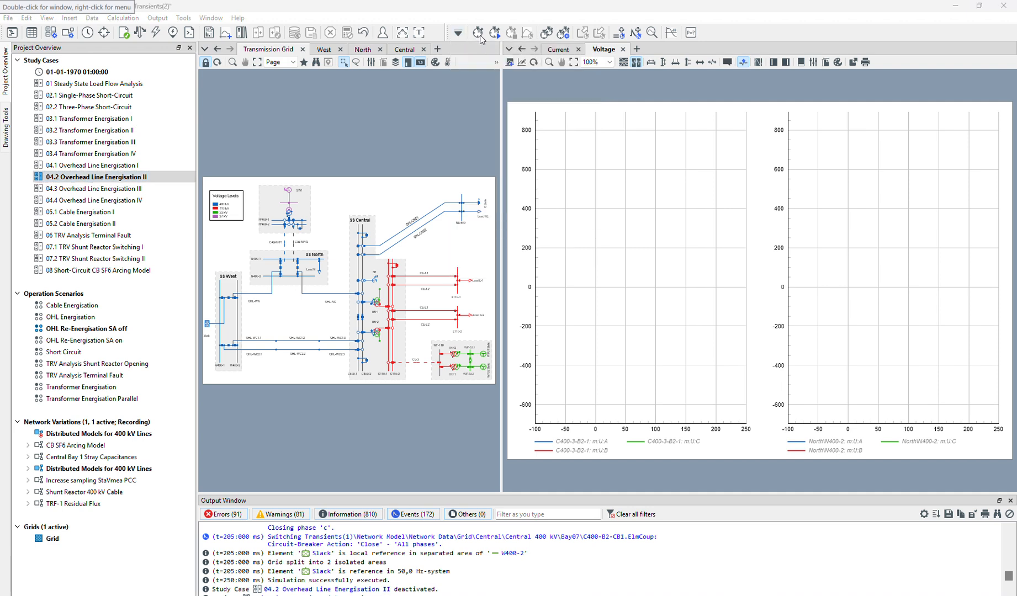
pyautogui.click(479, 39)
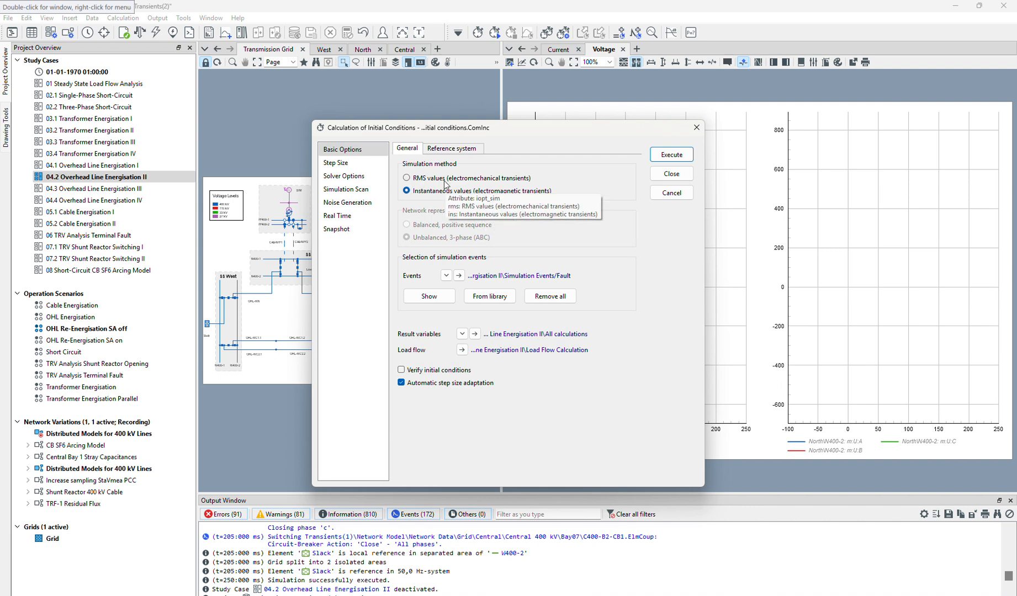
pyautogui.click(353, 180)
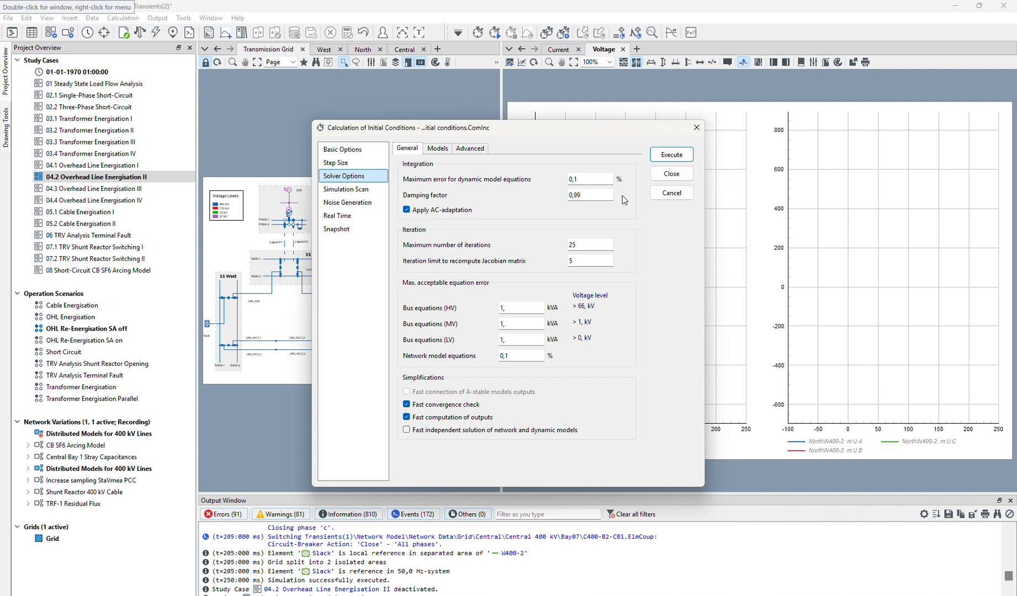
pyautogui.click(342, 150)
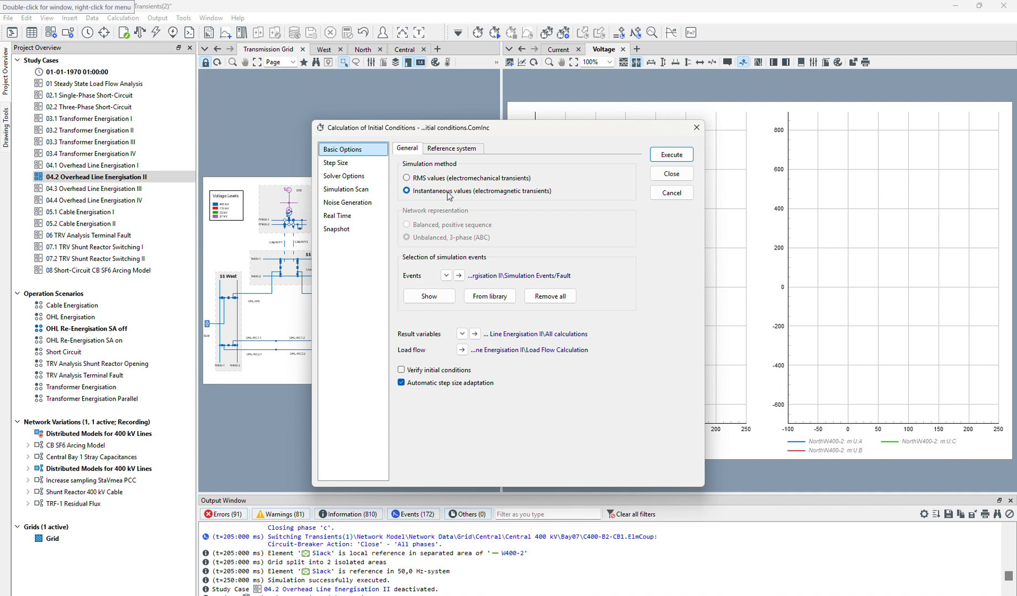
pyautogui.click(332, 177)
pyautogui.doubleClick(589, 193)
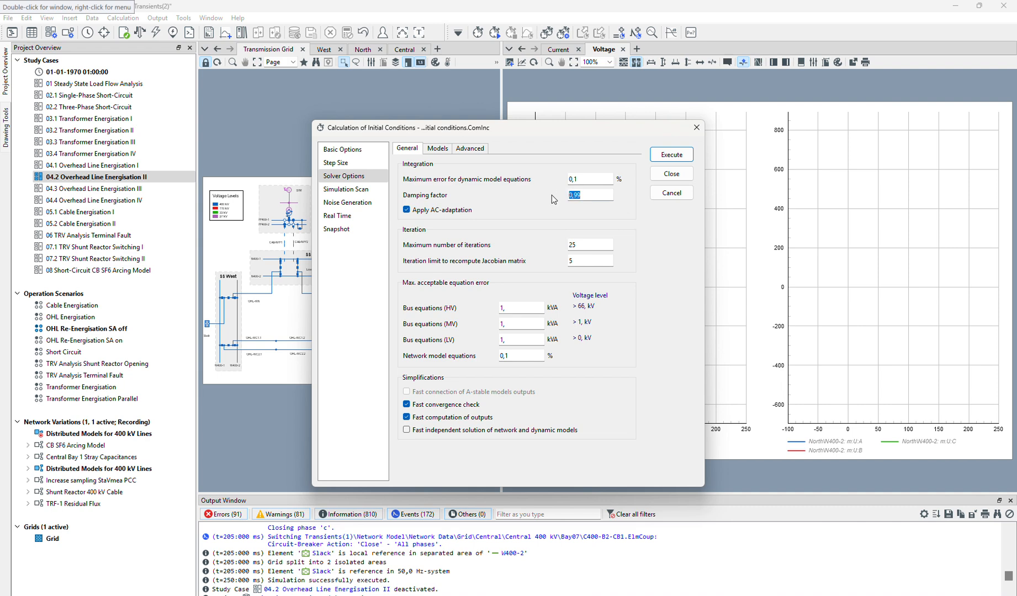
# Switch the simulation method to RMS values (electromechanical transients) and check the damping factor in the solver options.
pyautogui.click(342, 150)
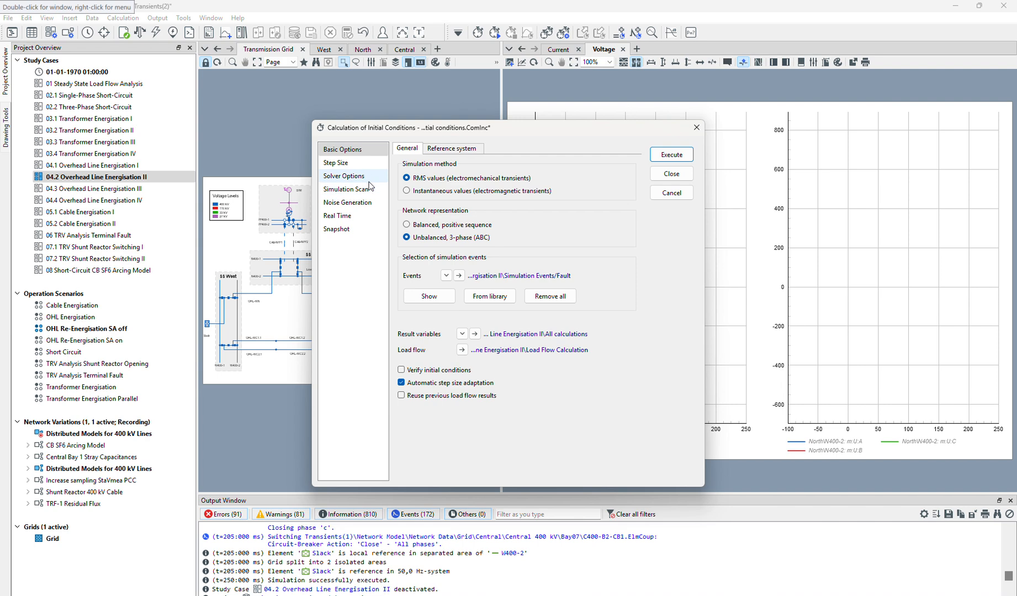
pyautogui.click(367, 176)
pyautogui.doubleClick(592, 198)
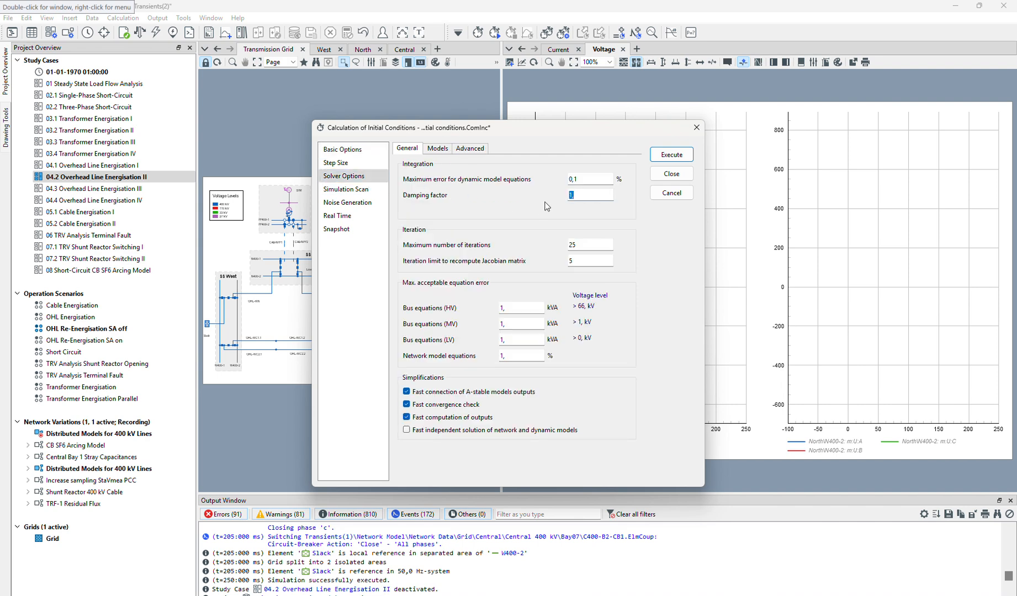
# Switch the simulation method back to instantaneous values, recheck the solver's damping factor, and close the initial conditions settings.
pyautogui.click(364, 152)
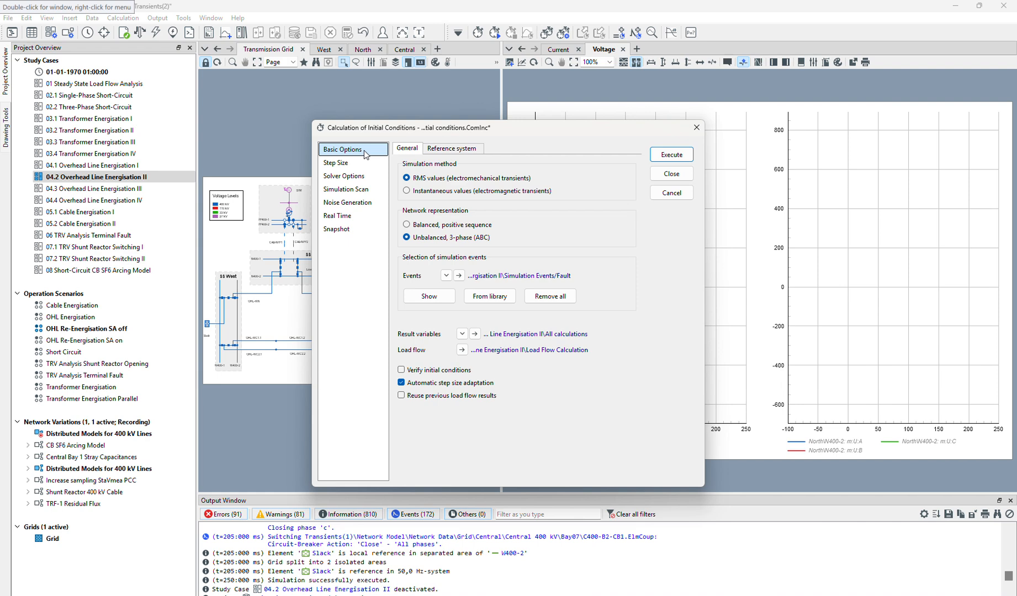
pyautogui.click(418, 190)
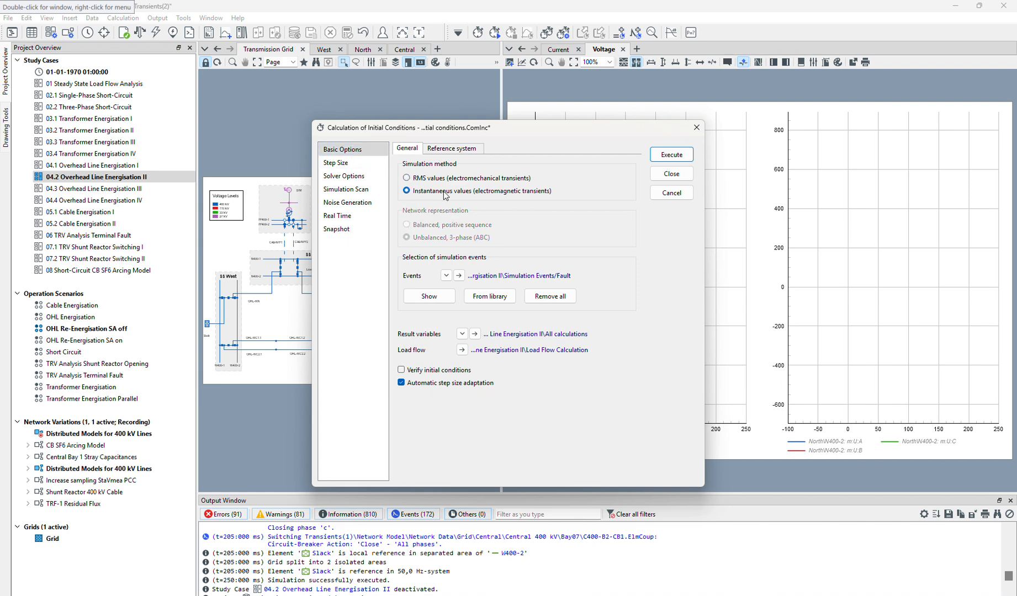
pyautogui.click(343, 176)
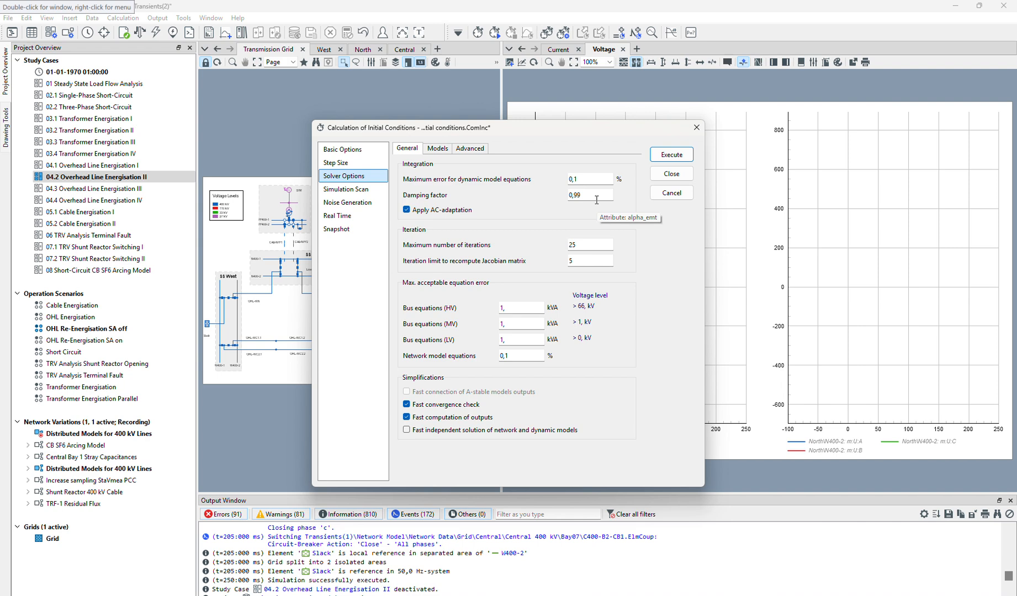
pyautogui.moveTo(597, 200); pyautogui.dragTo(561, 200)
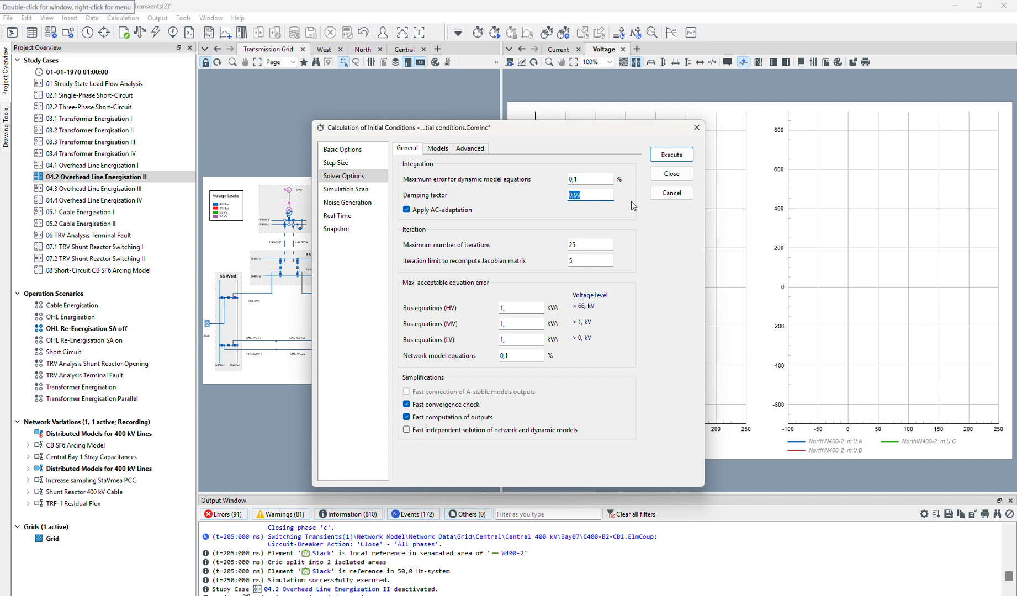
pyautogui.click(697, 127)
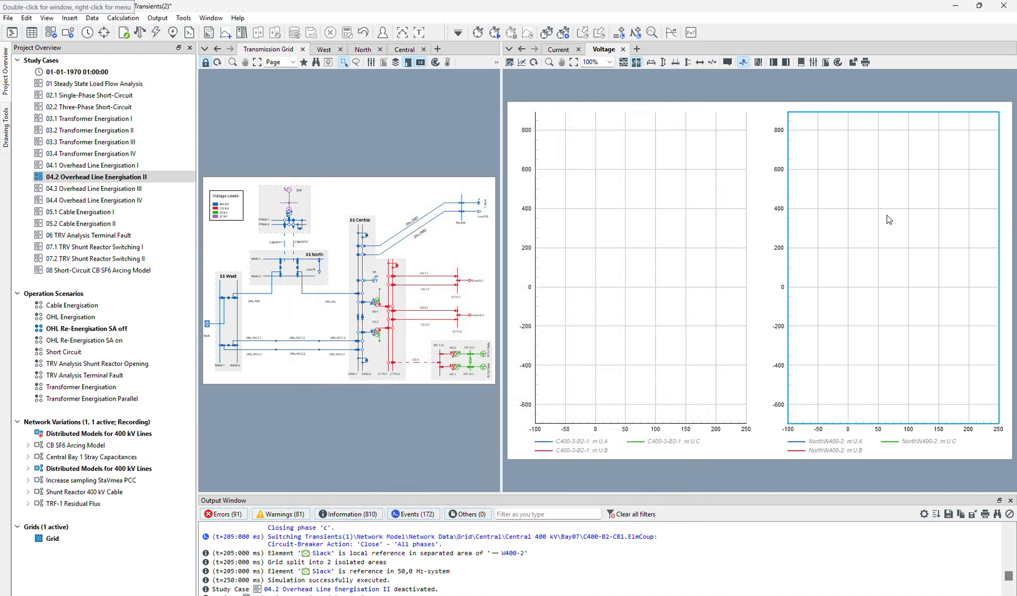
# Delete the North\N400-2 voltage plot and remove the m:U:B and m:U:C curves from the C400-3-B2-1 plot.
pyautogui.press('Delete')
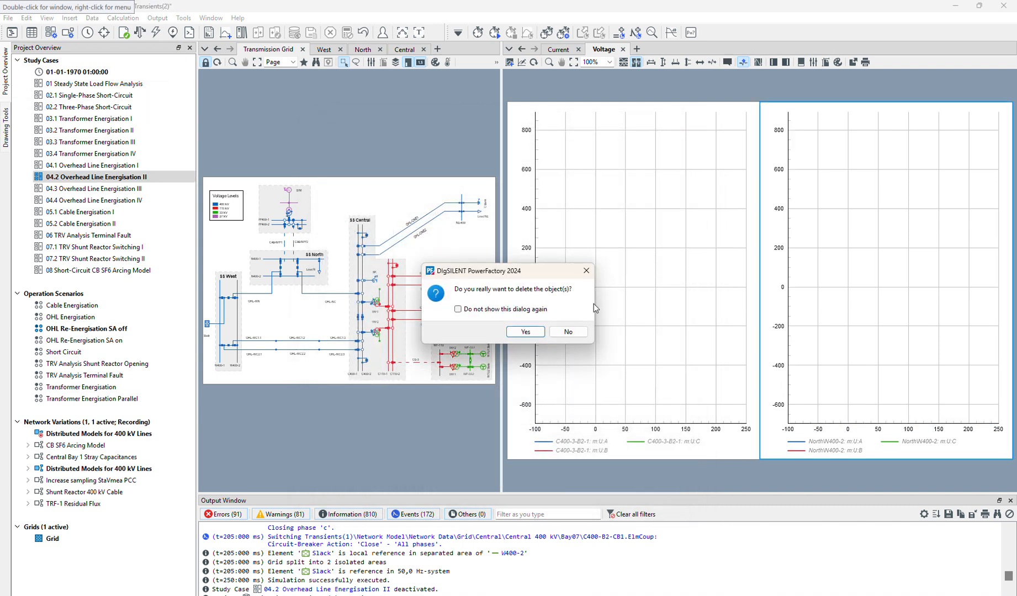
pyautogui.click(525, 331)
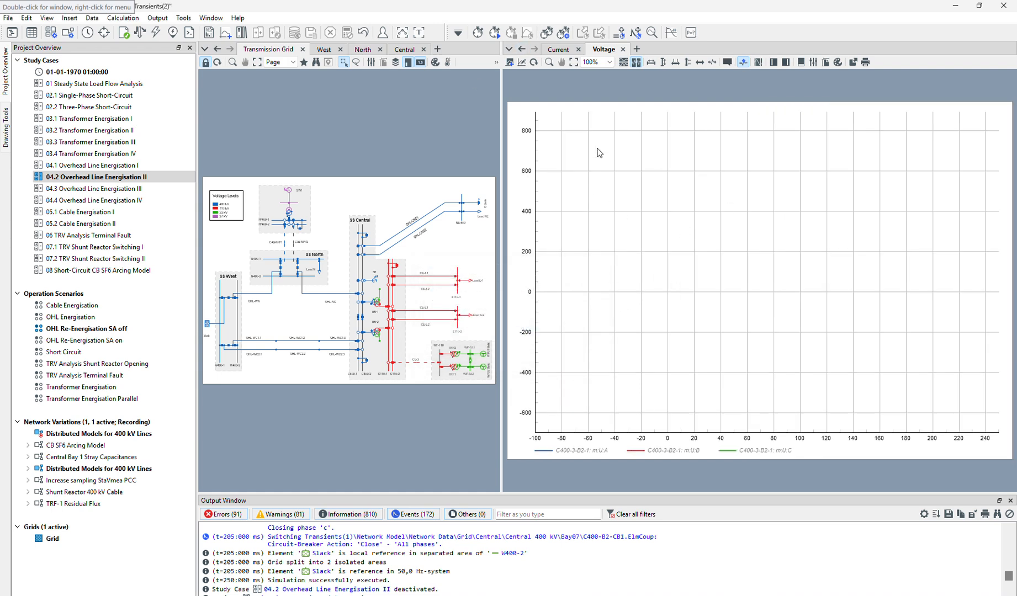
pyautogui.click(604, 186)
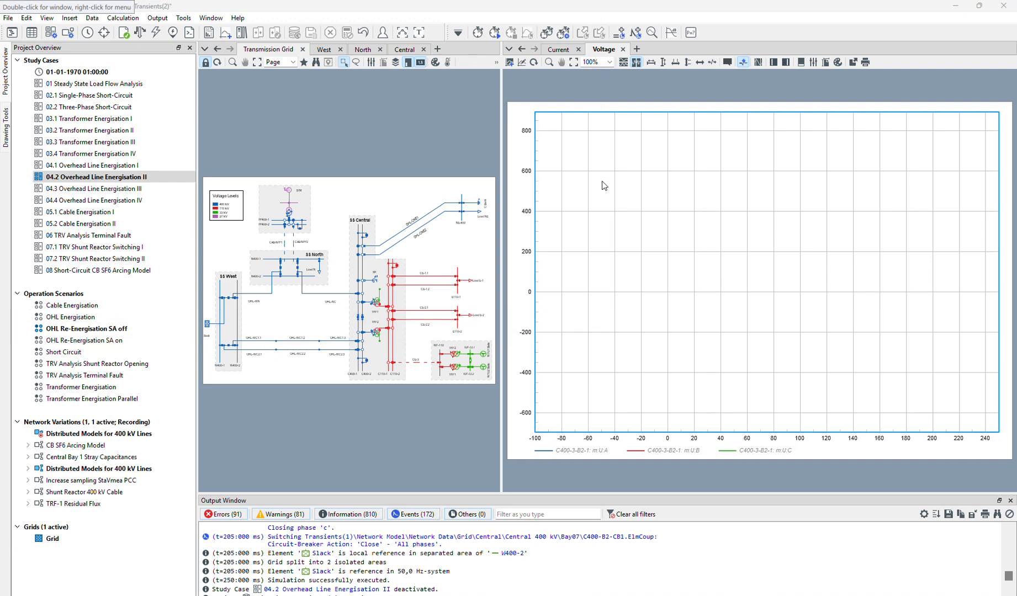
pyautogui.doubleClick(604, 186)
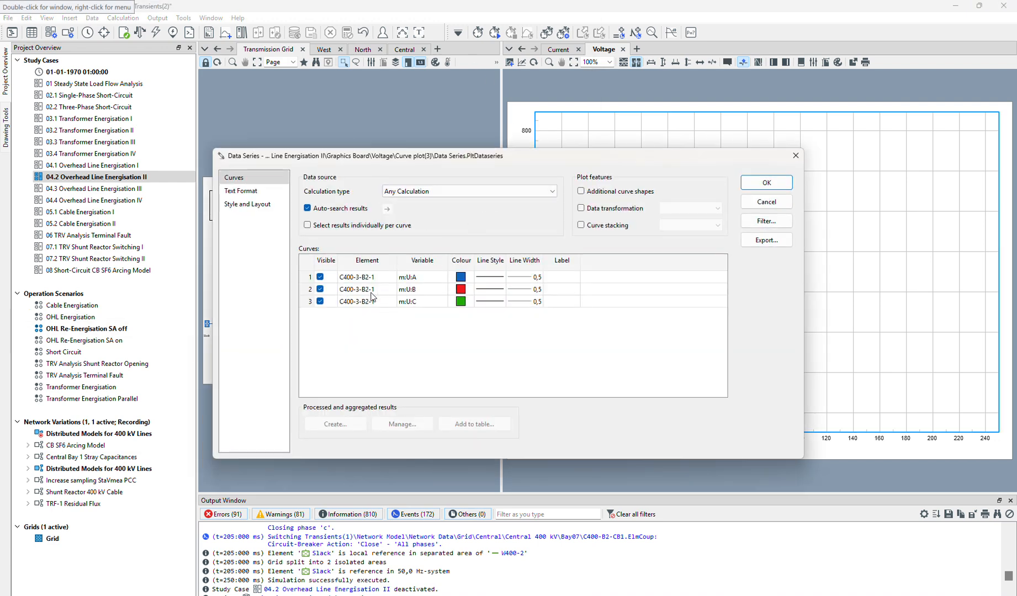
pyautogui.click(321, 302)
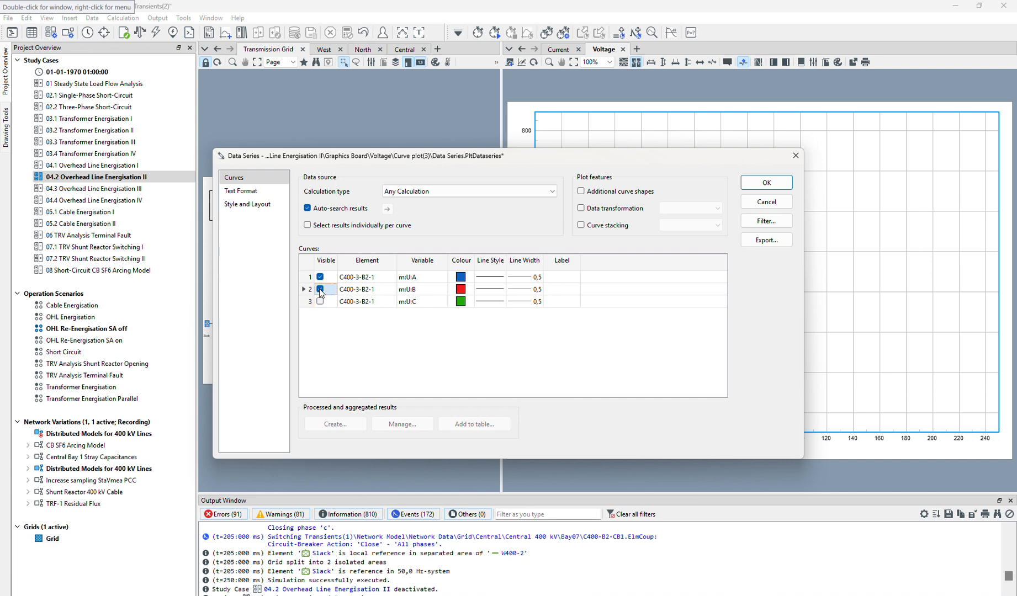
pyautogui.click(320, 289)
pyautogui.click(313, 289)
pyautogui.press('Delete')
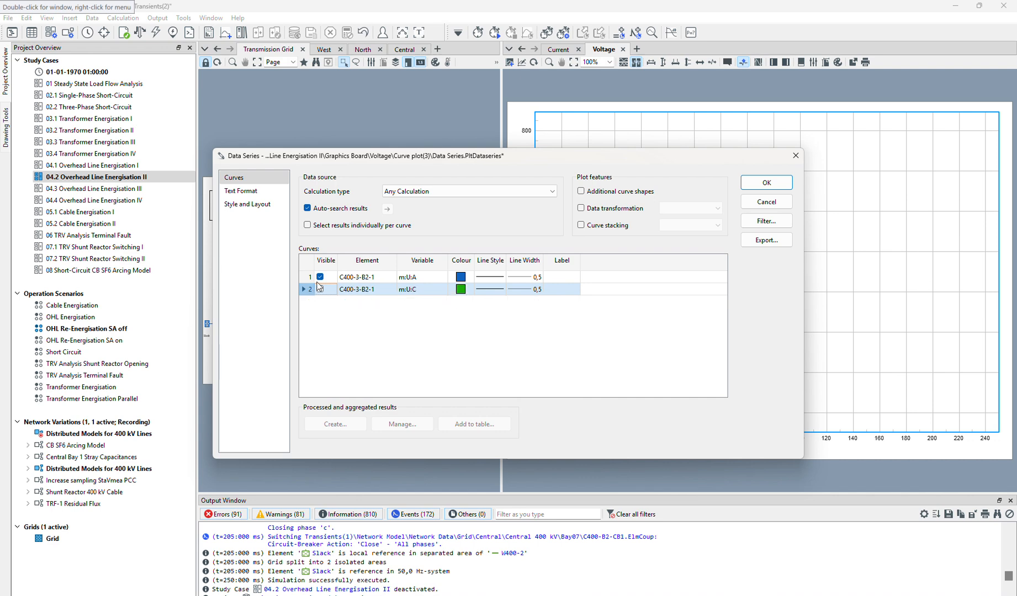
pyautogui.press('Delete')
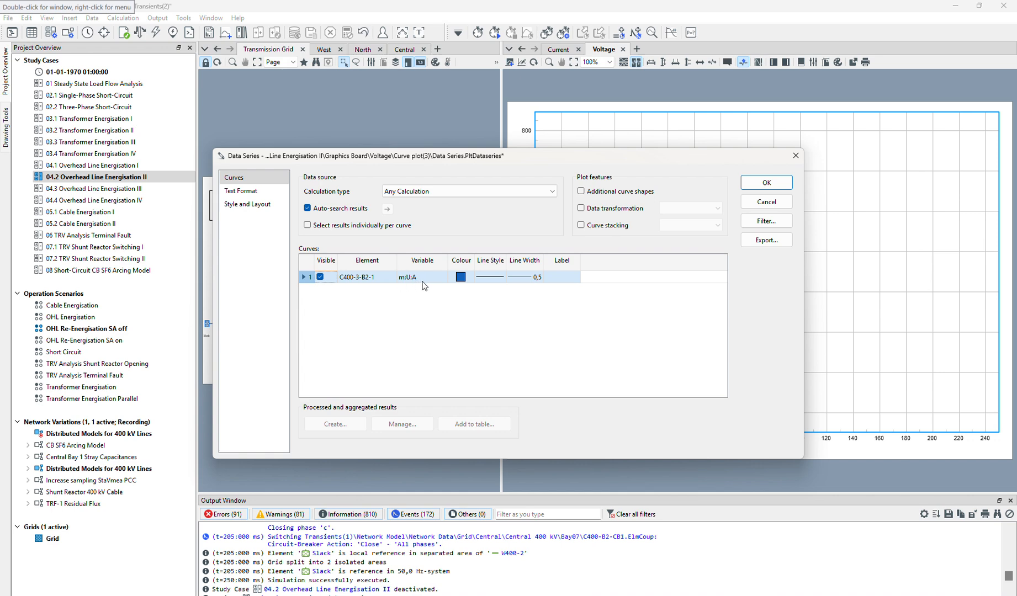
pyautogui.click(773, 184)
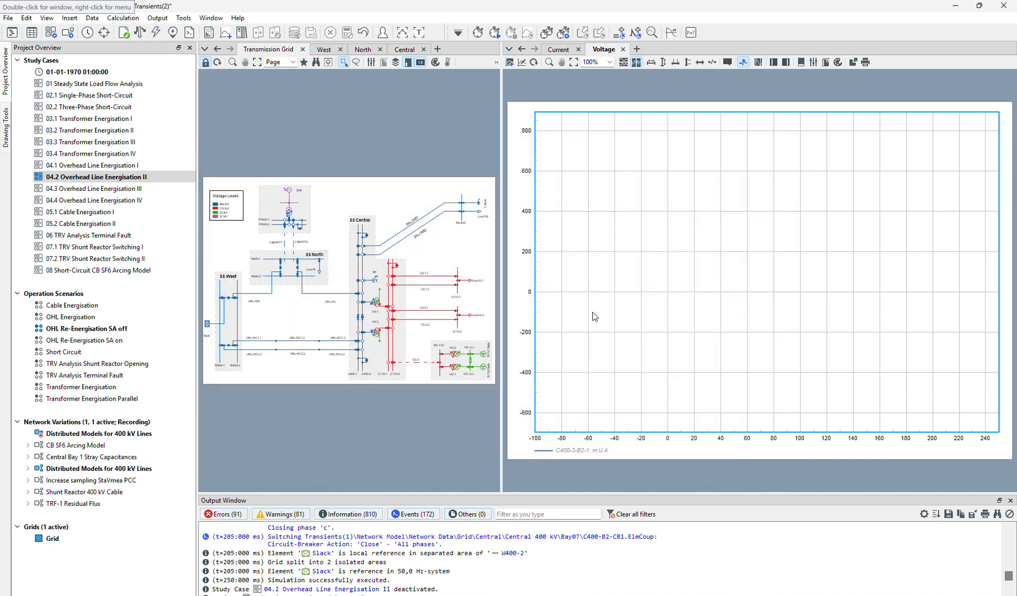
# Review the step size and damping factor, and calculate the initial conditions using instantaneous values (electromagnetic transients).
pyautogui.click(478, 32)
pyautogui.click(373, 169)
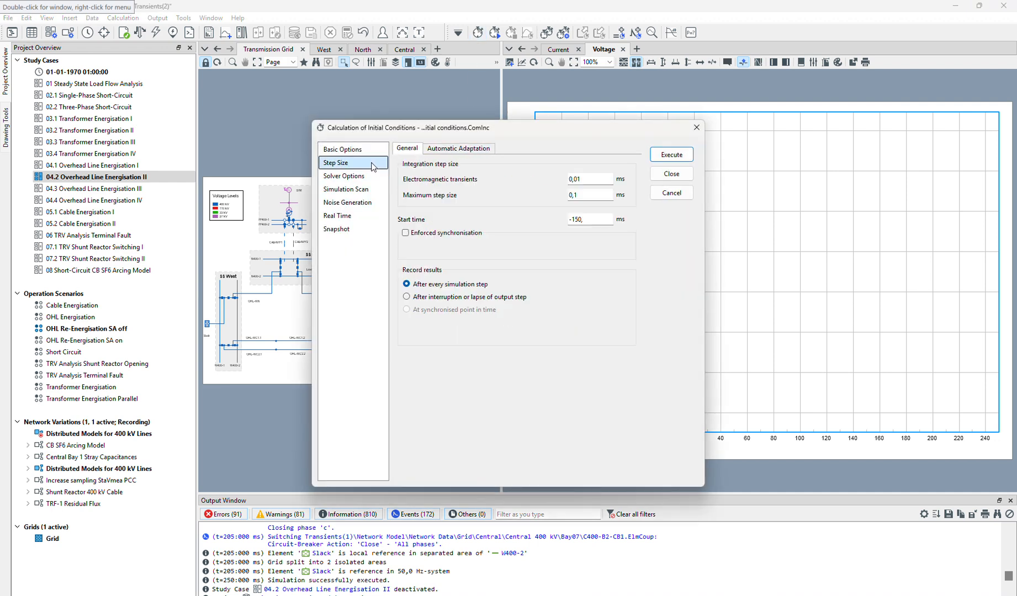
pyautogui.moveTo(614, 124); pyautogui.dragTo(403, 99)
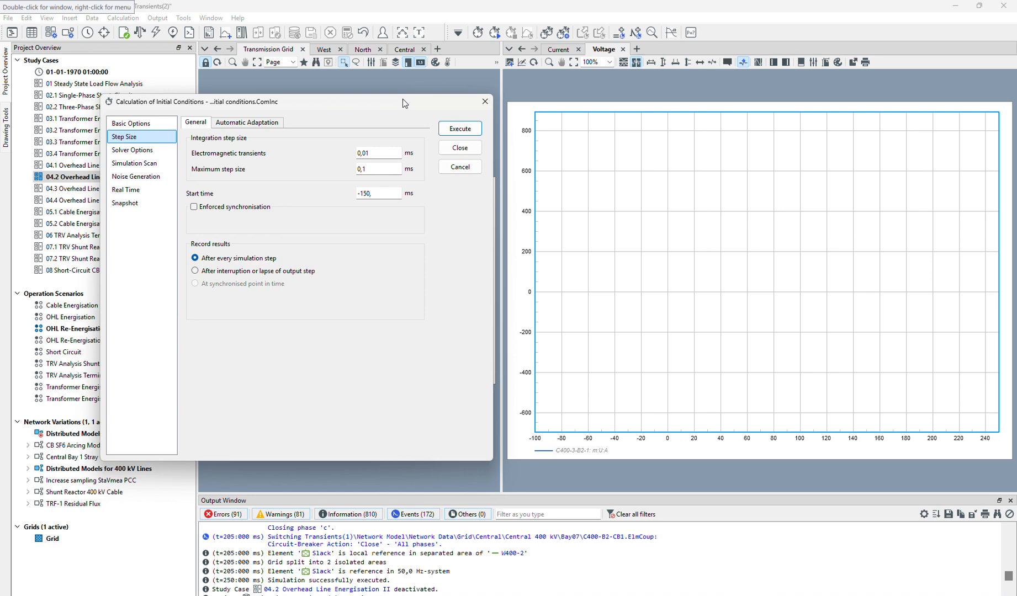
pyautogui.click(160, 123)
pyautogui.click(145, 150)
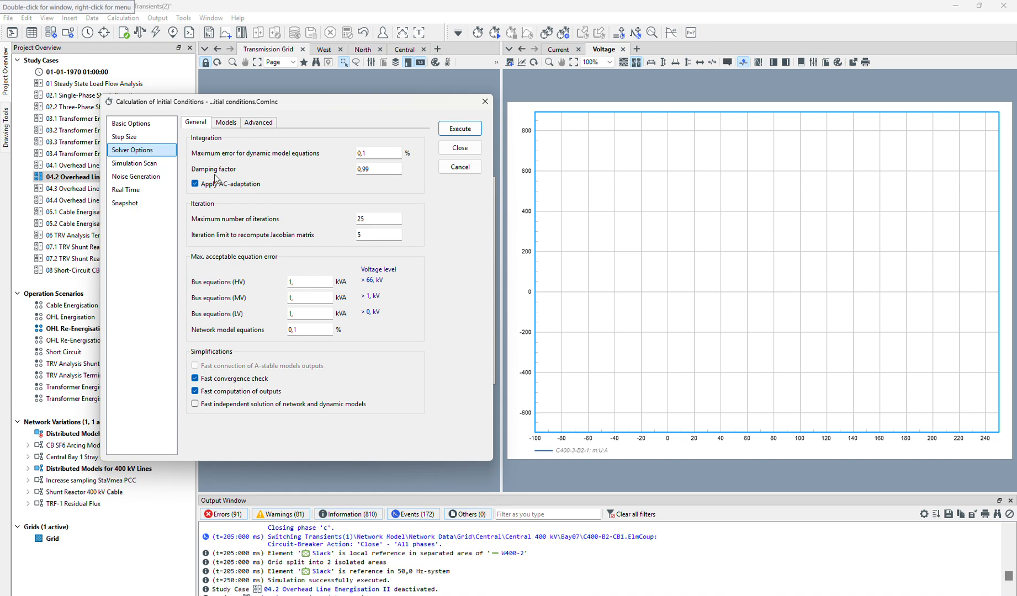
pyautogui.moveTo(386, 170); pyautogui.dragTo(358, 170)
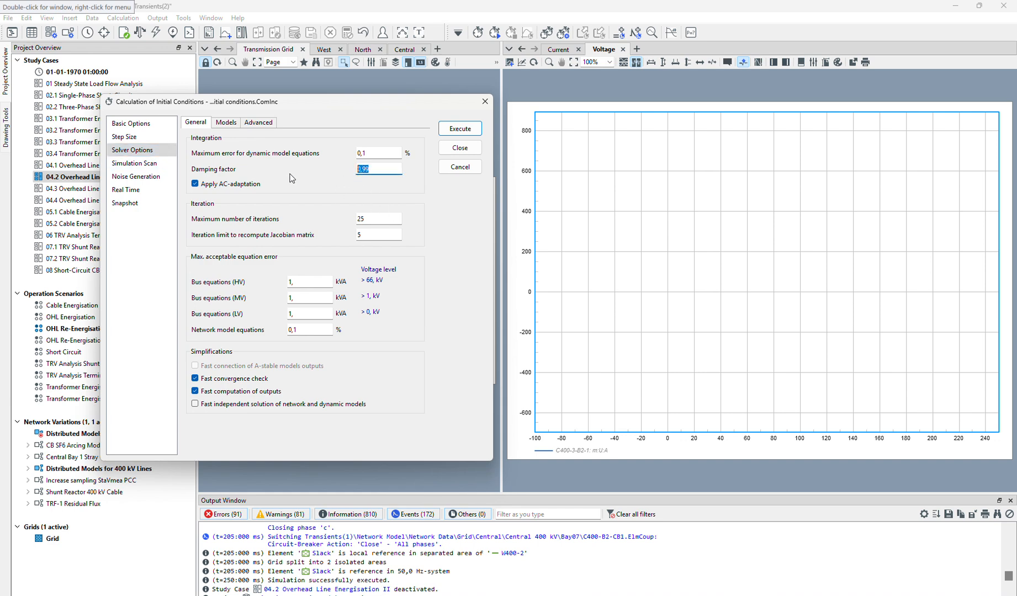
pyautogui.click(164, 122)
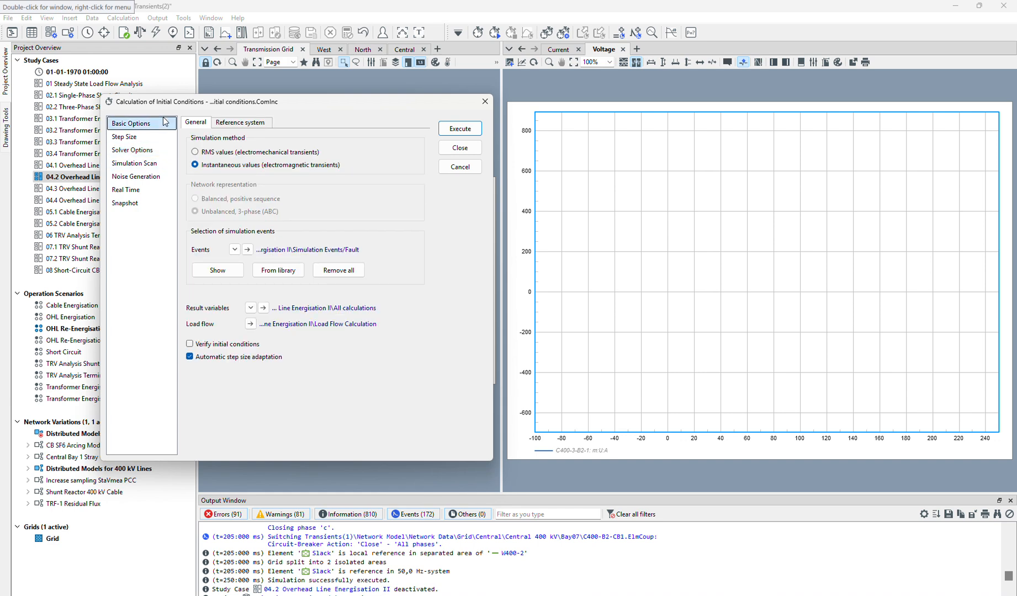
pyautogui.click(460, 129)
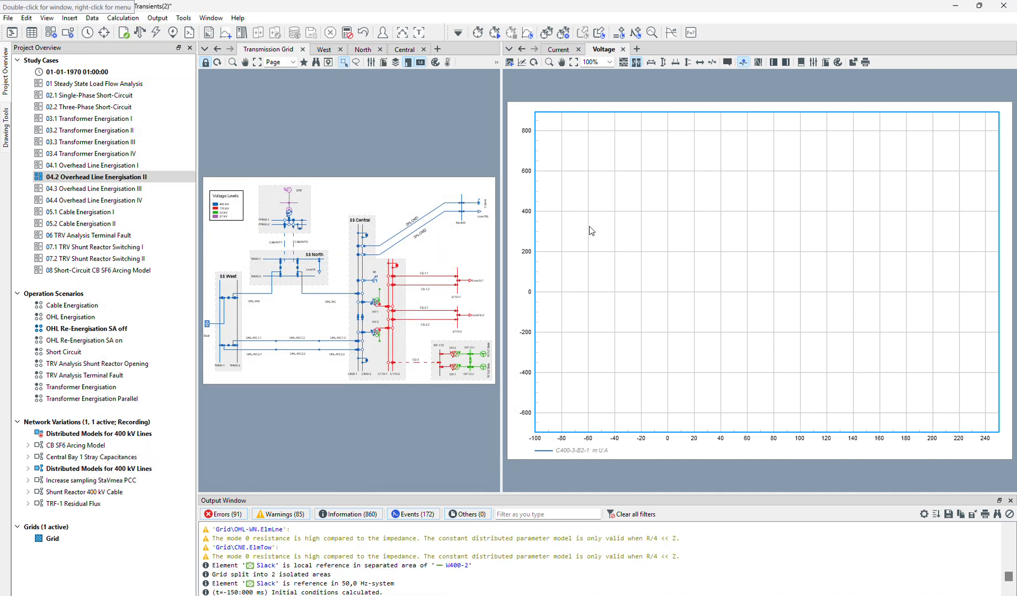
# Run the simulation to an absolute stop time of 50 ms and fit the voltage plot's time axis to the curve.
pyautogui.click(496, 34)
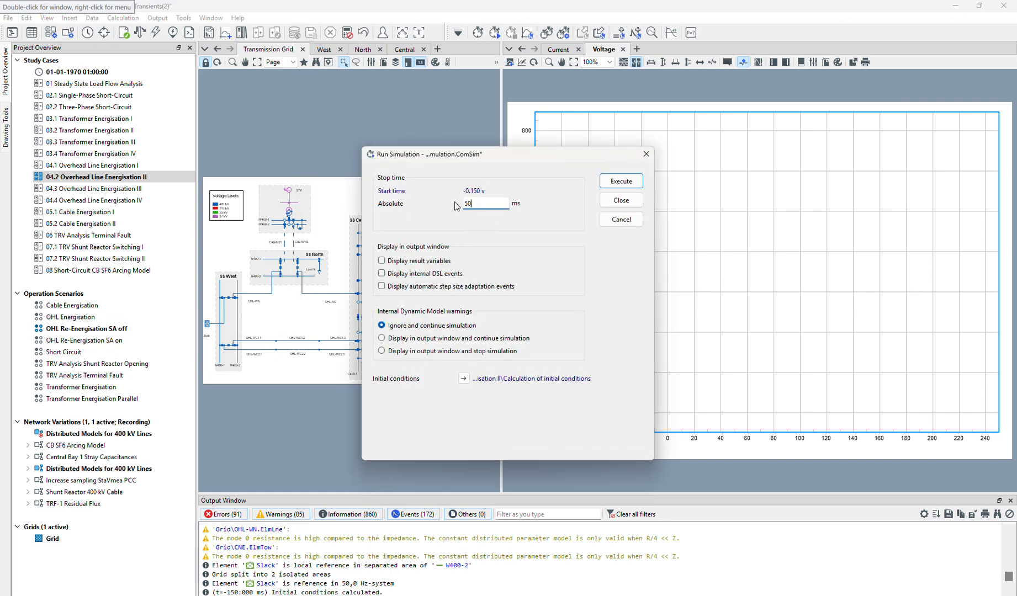
pyautogui.click(619, 182)
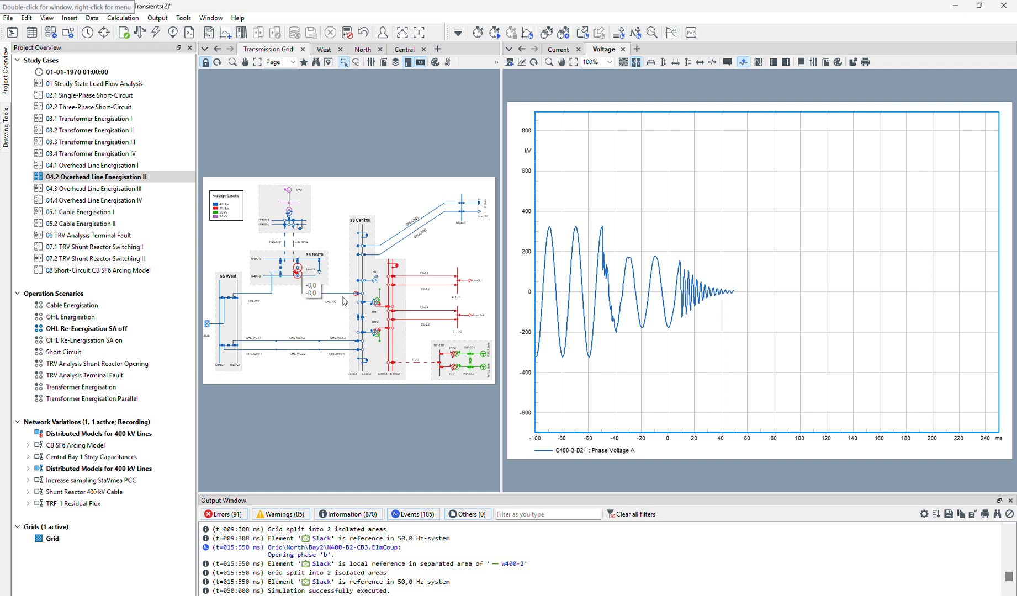
pyautogui.click(651, 62)
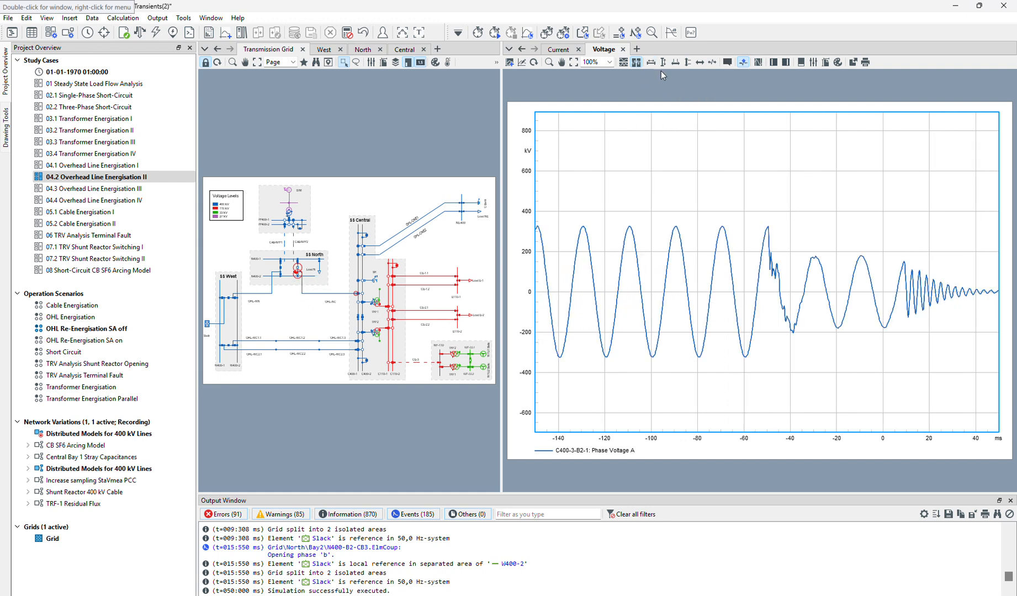
# Fit the voltage plot's vertical axis to the phase A curve.
pyautogui.click(663, 62)
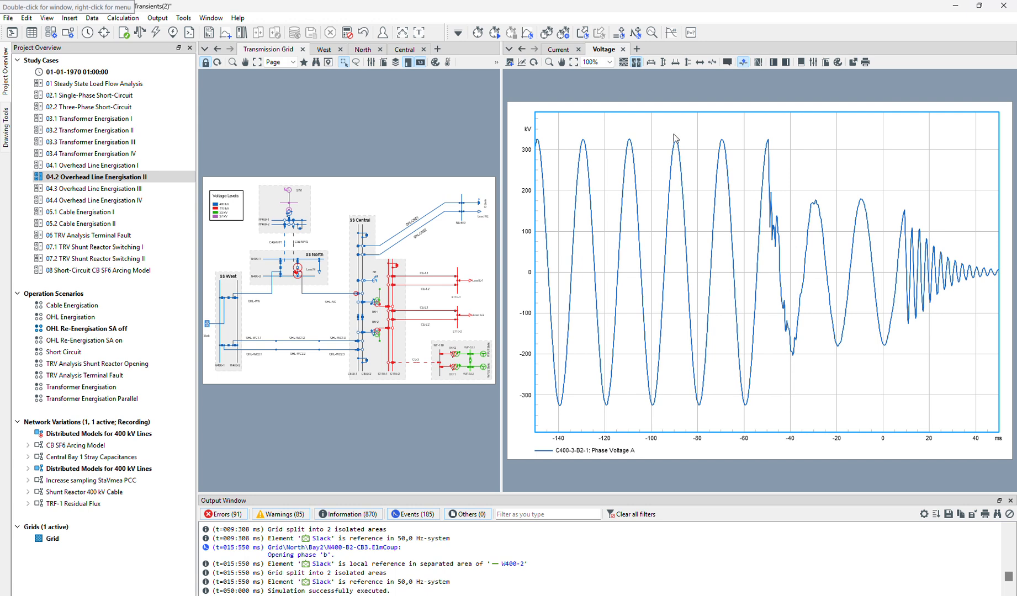
# Duplicate the All calculations results object and select the copy, All calculations(1), as the result variables for the initial conditions calculation.
pyautogui.click(479, 33)
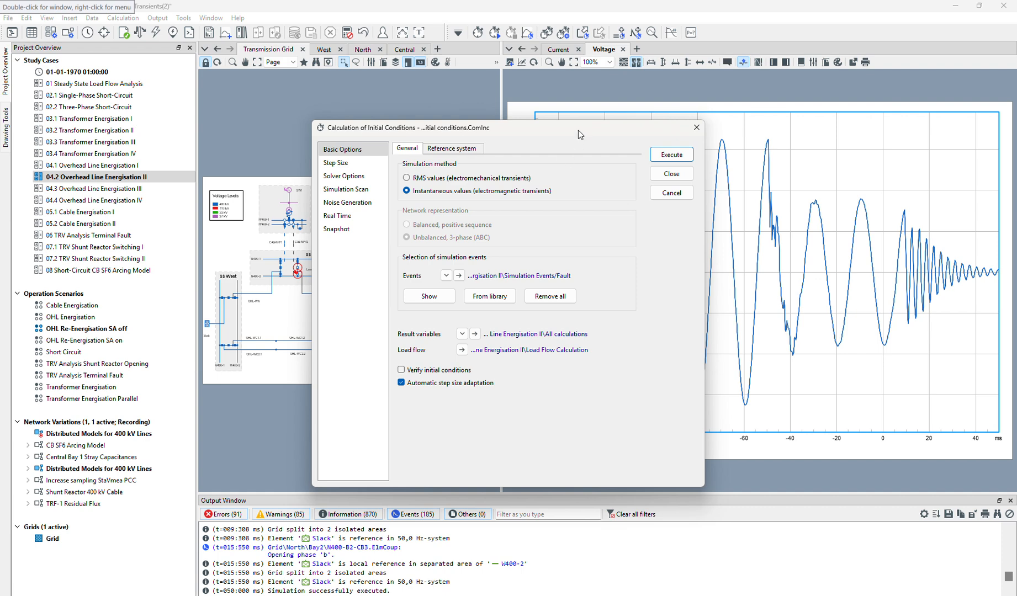
pyautogui.moveTo(579, 131); pyautogui.dragTo(372, 108)
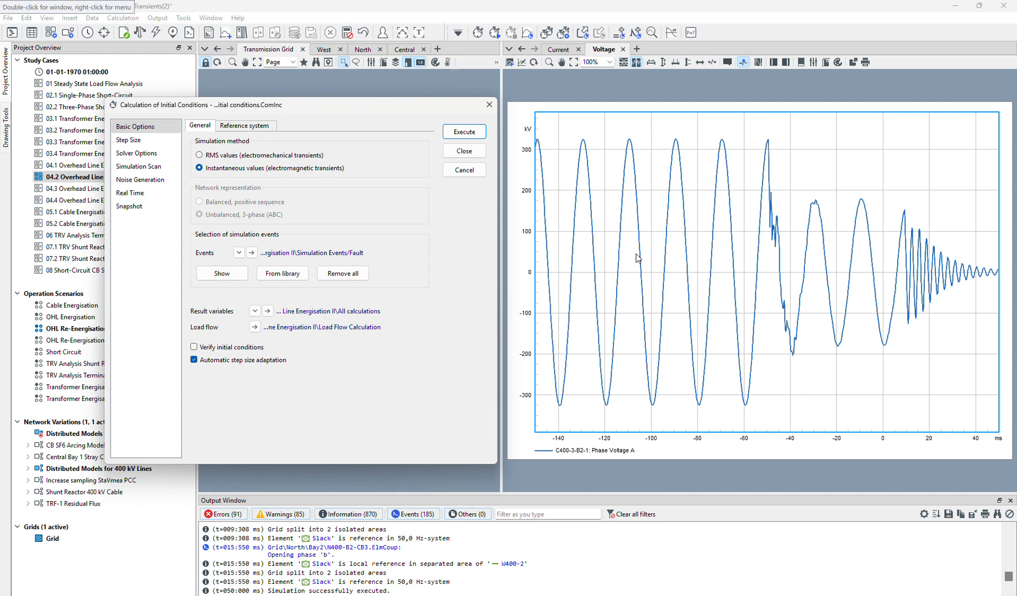
pyautogui.click(255, 312)
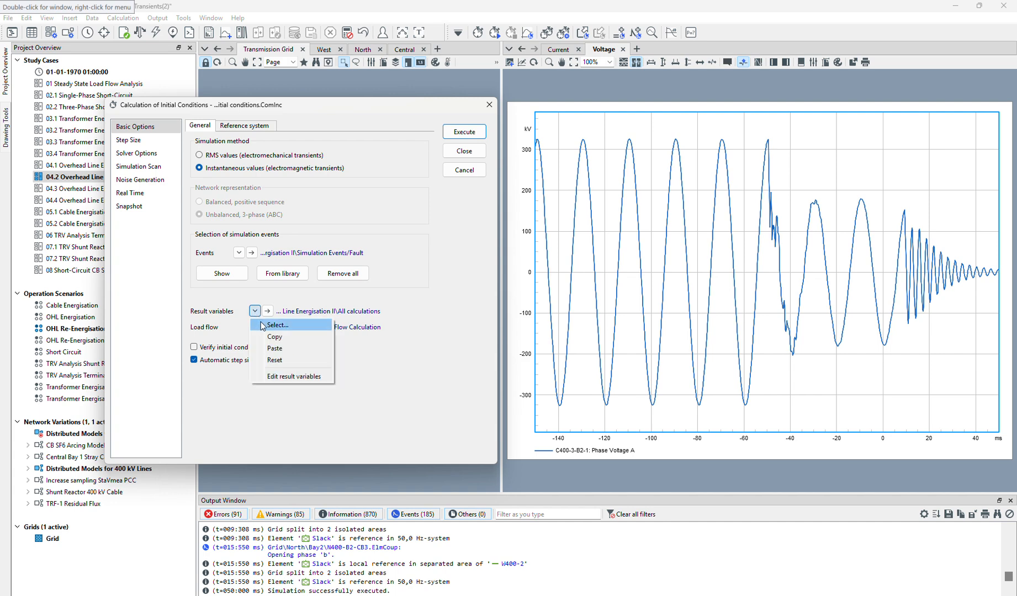
pyautogui.click(265, 326)
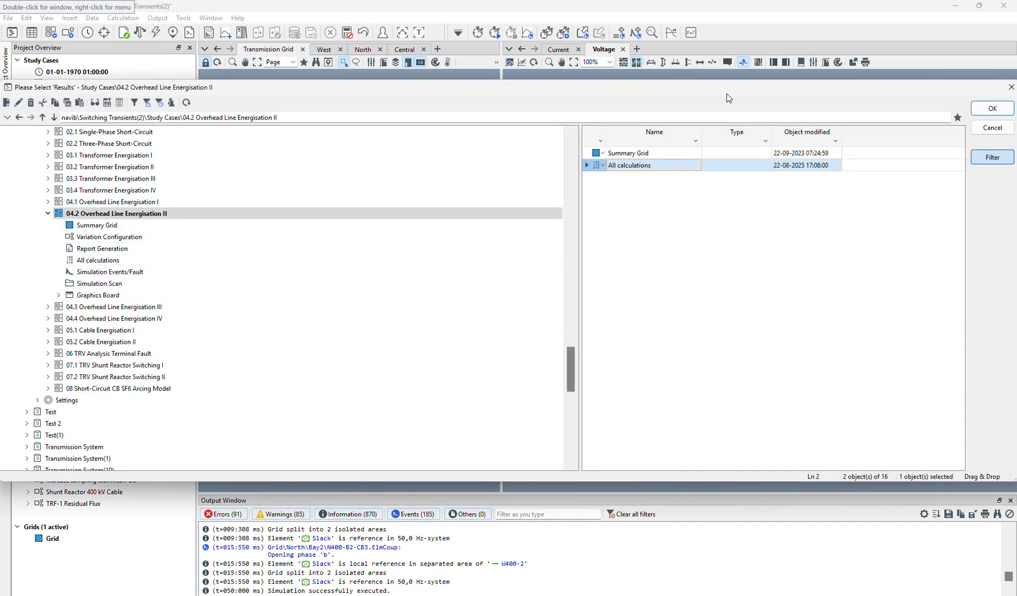
pyautogui.moveTo(726, 92); pyautogui.dragTo(526, 49)
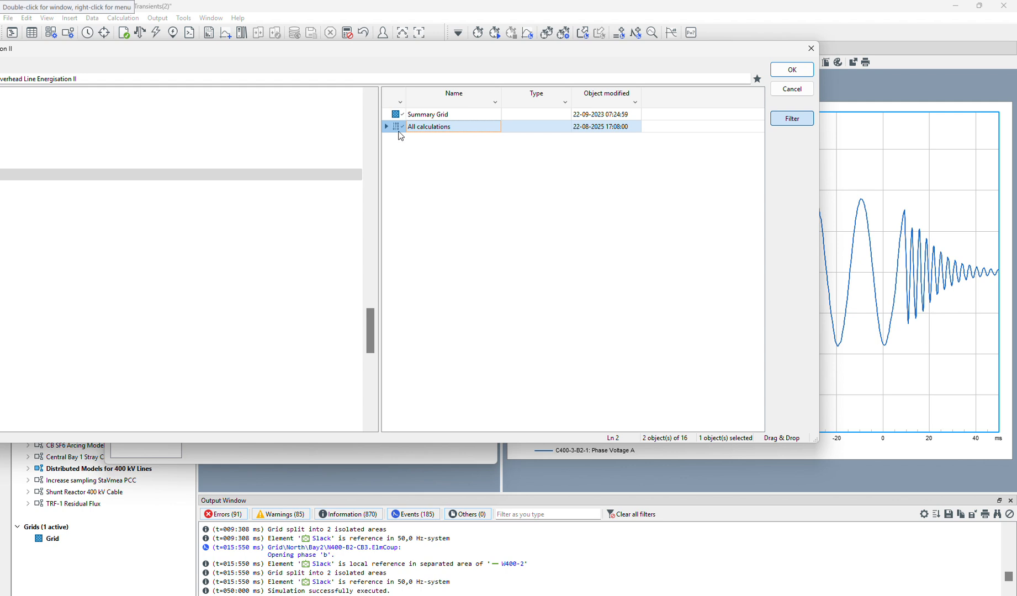
pyautogui.hotkey('ctrl', 'v')
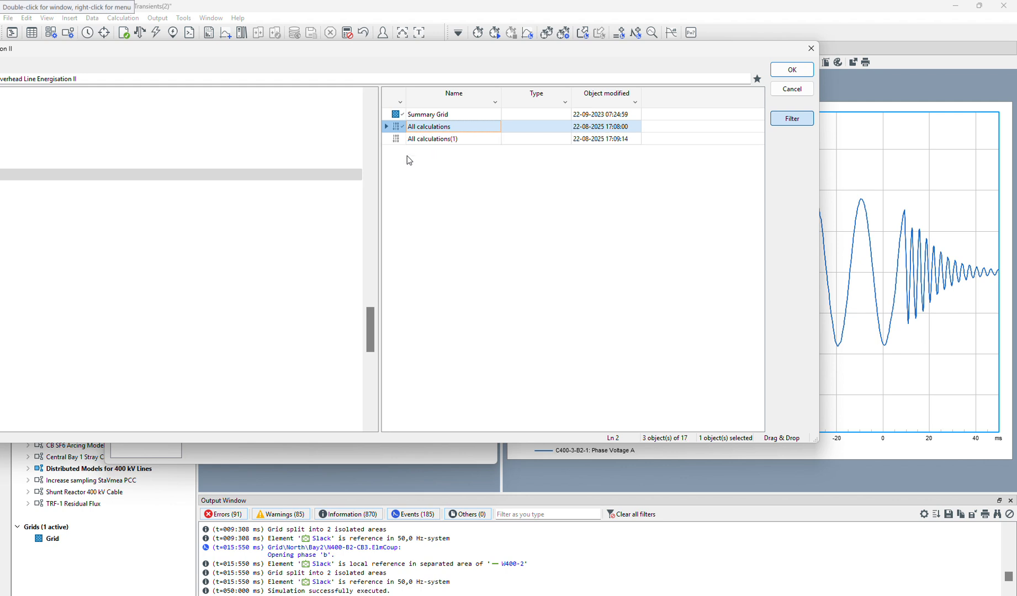
pyautogui.click(395, 140)
pyautogui.click(395, 133)
pyautogui.click(396, 139)
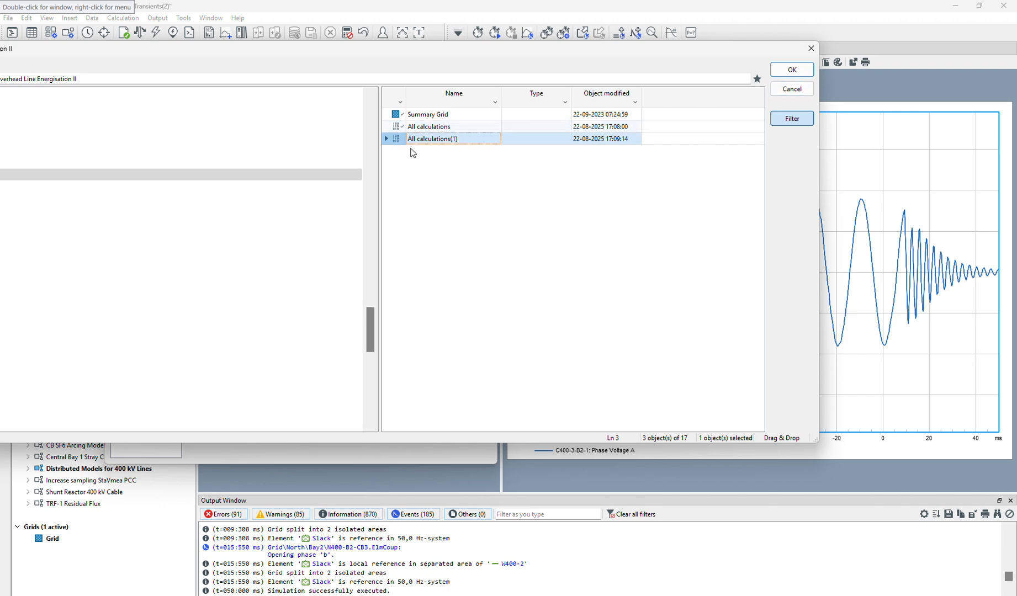
pyautogui.click(792, 70)
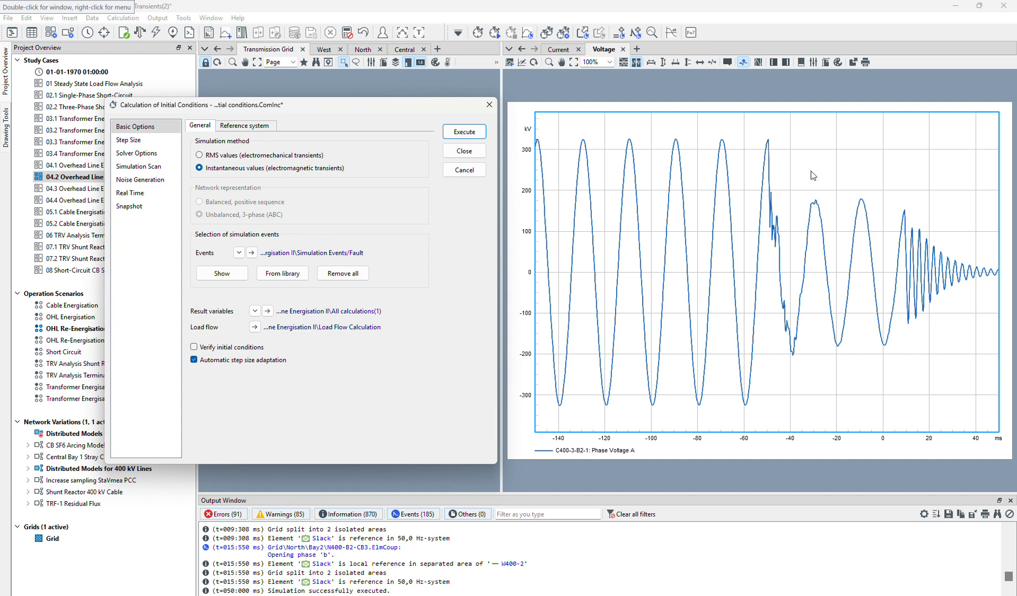
# Set the solver's damping factor to 0,1 and calculate the initial conditions.
pyautogui.click(157, 153)
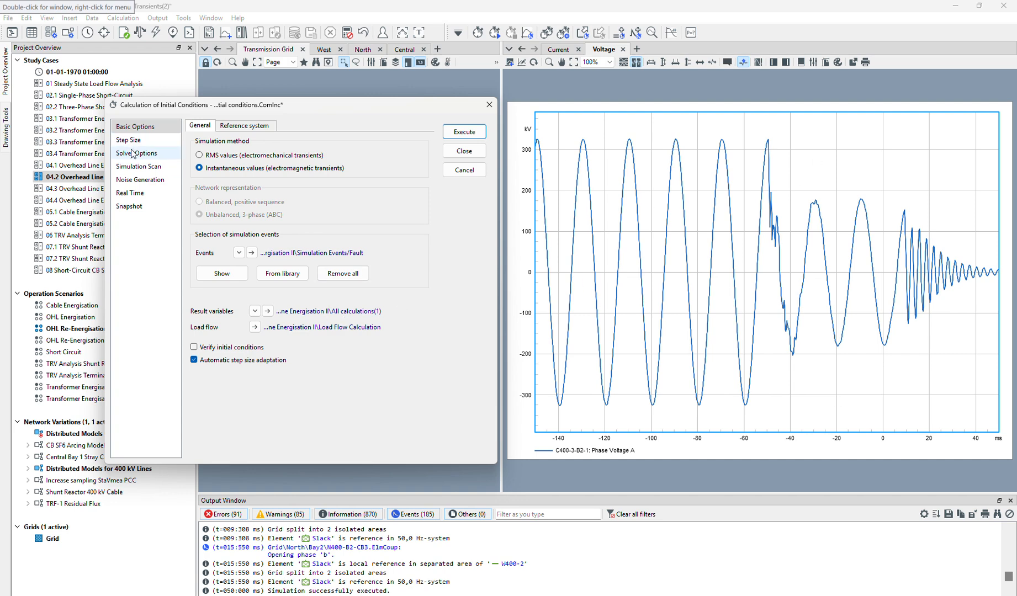
pyautogui.click(375, 174)
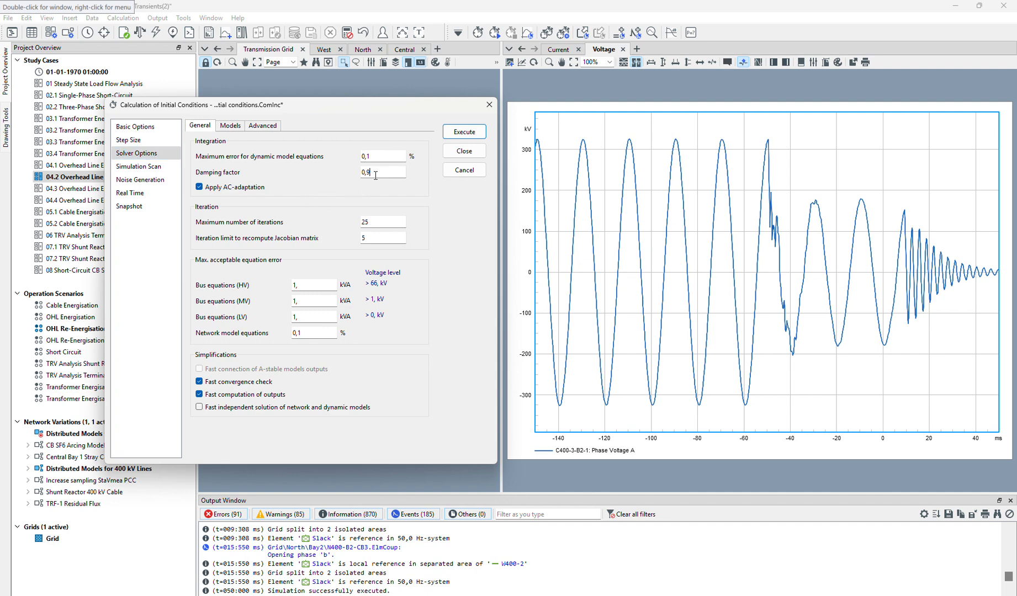
pyautogui.click(454, 138)
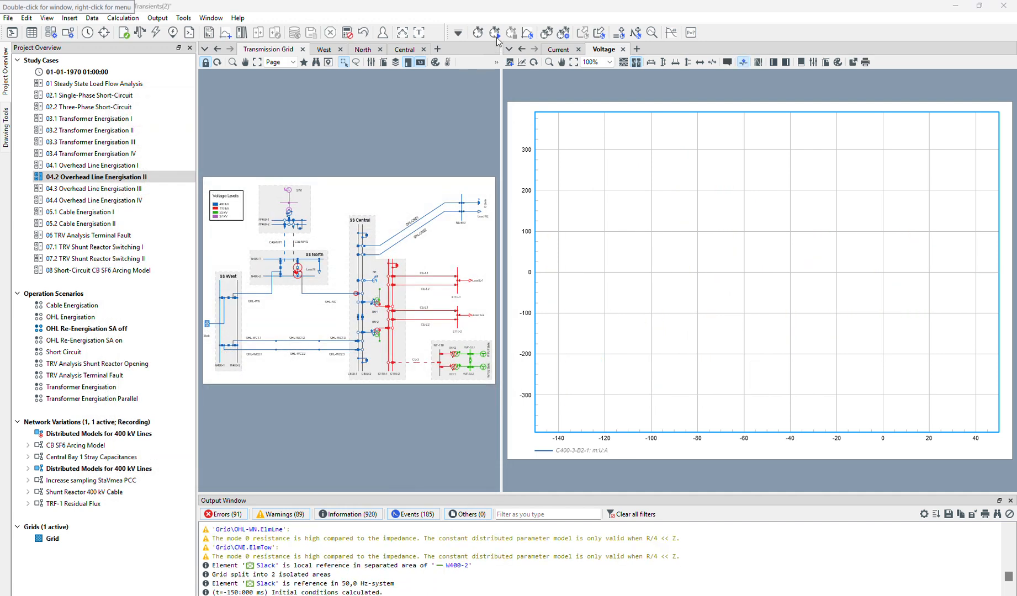
# Run the simulation to an absolute stop time of 50 ms.
pyautogui.click(495, 33)
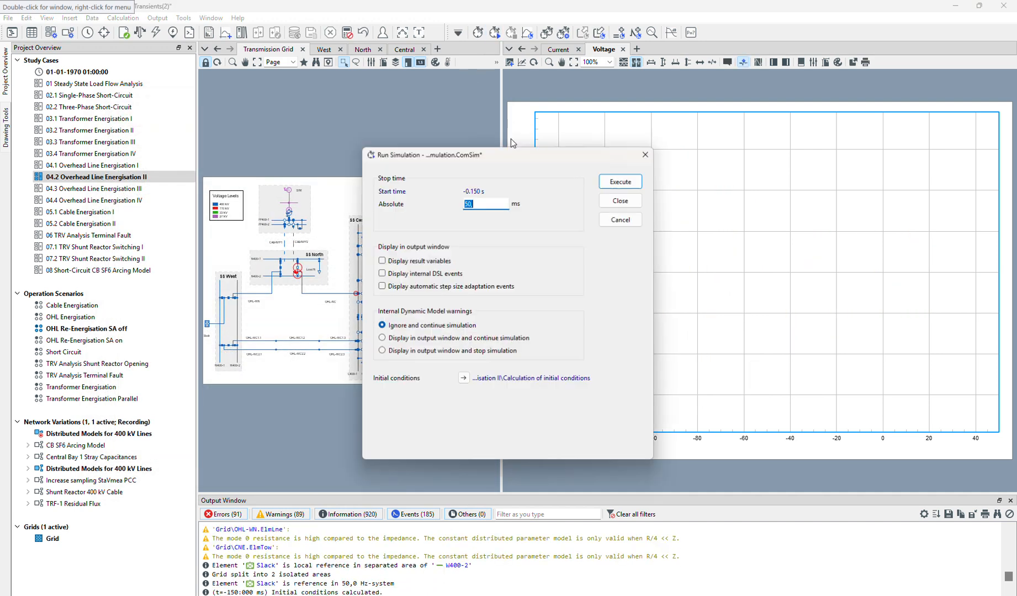
pyautogui.click(607, 180)
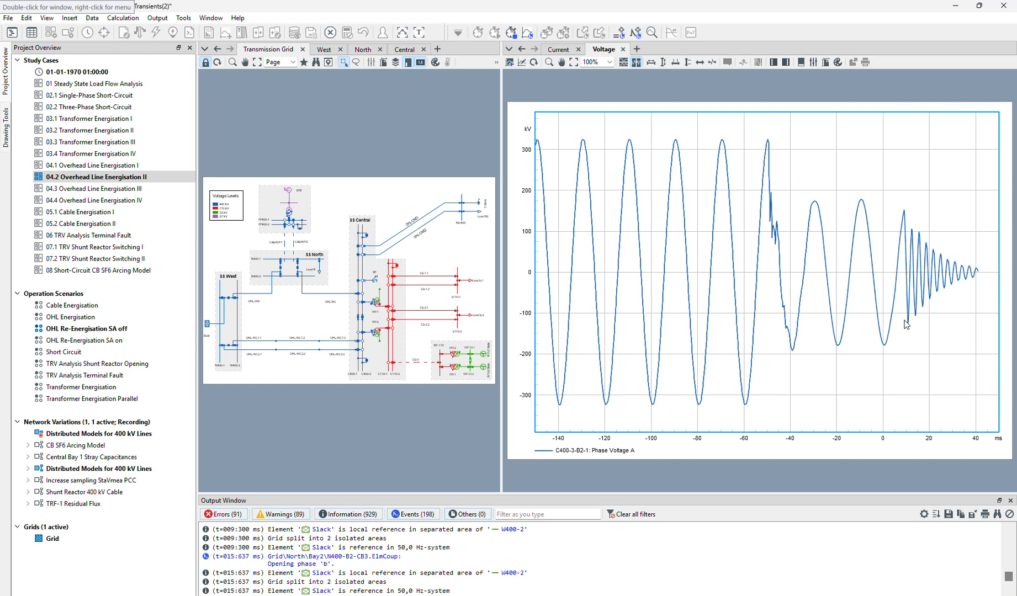
# In the voltage plot's data series, turn off automatic result search and enable selecting results individually per curve.
pyautogui.doubleClick(844, 175)
pyautogui.moveTo(686, 171); pyautogui.dragTo(356, 113)
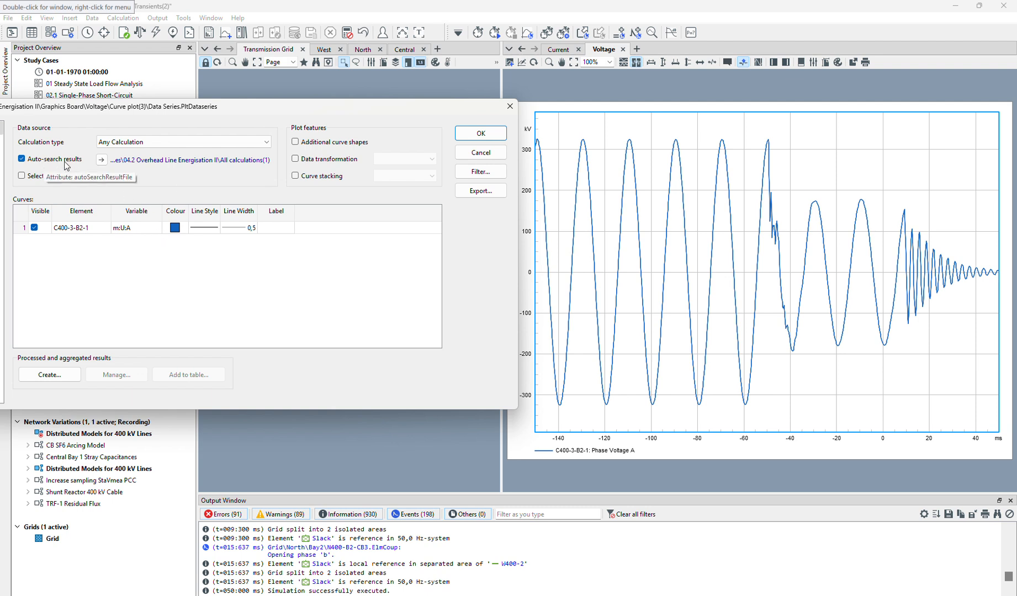
pyautogui.click(21, 159)
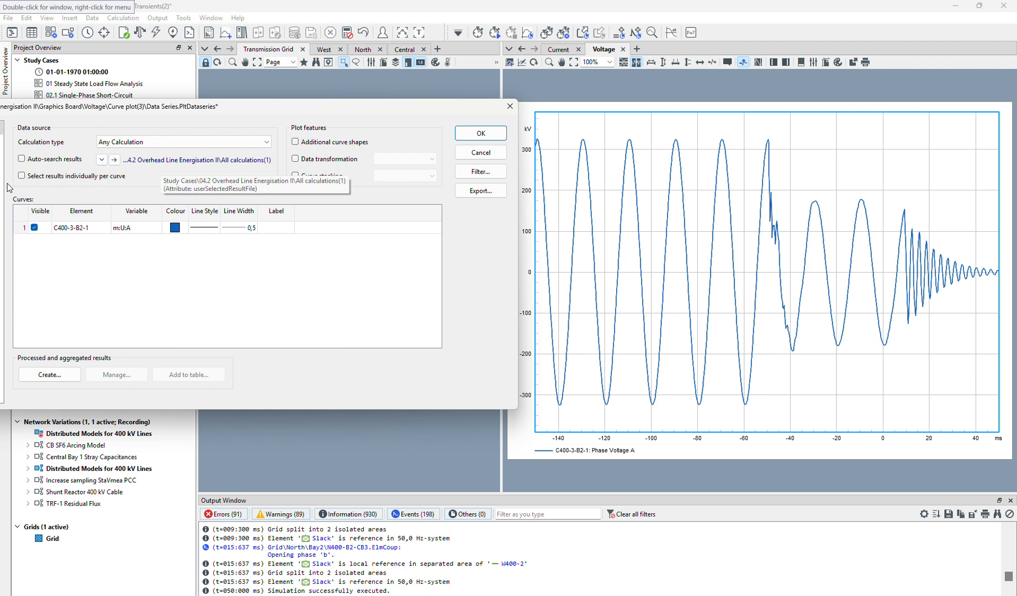
pyautogui.click(21, 176)
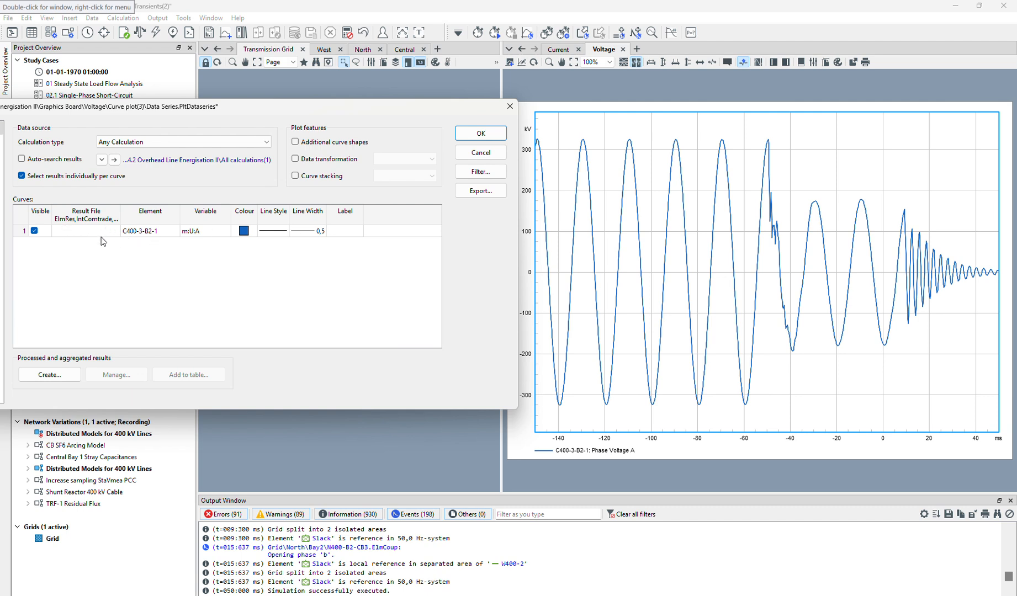
# Add a second curve to the data series for element C400-3-B2-1 with variable m:U:A.
pyautogui.rightClick(102, 253)
pyautogui.click(134, 313)
pyautogui.doubleClick(146, 230)
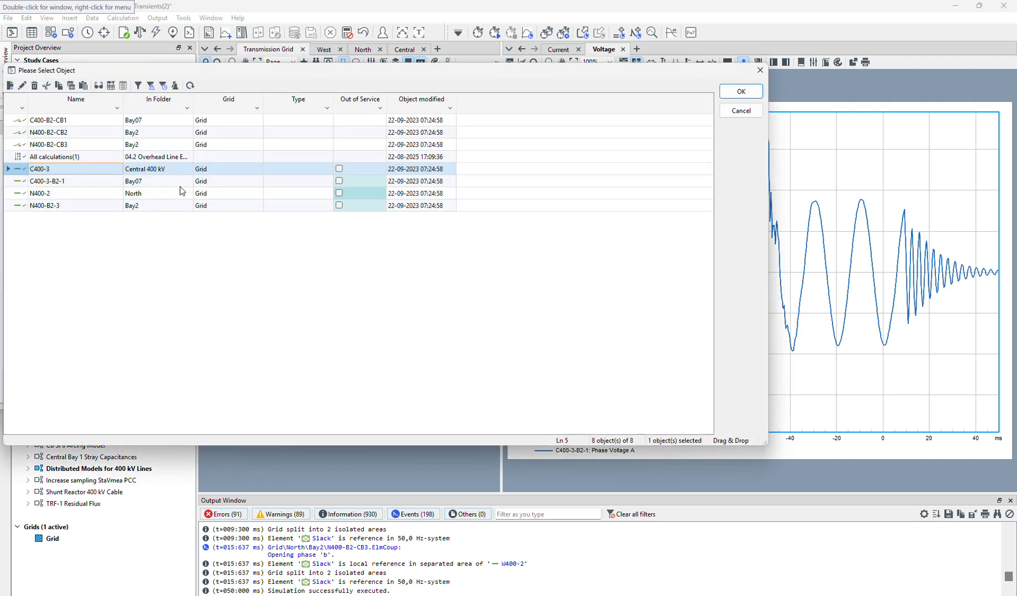
pyautogui.moveTo(258, 66); pyautogui.dragTo(685, 150)
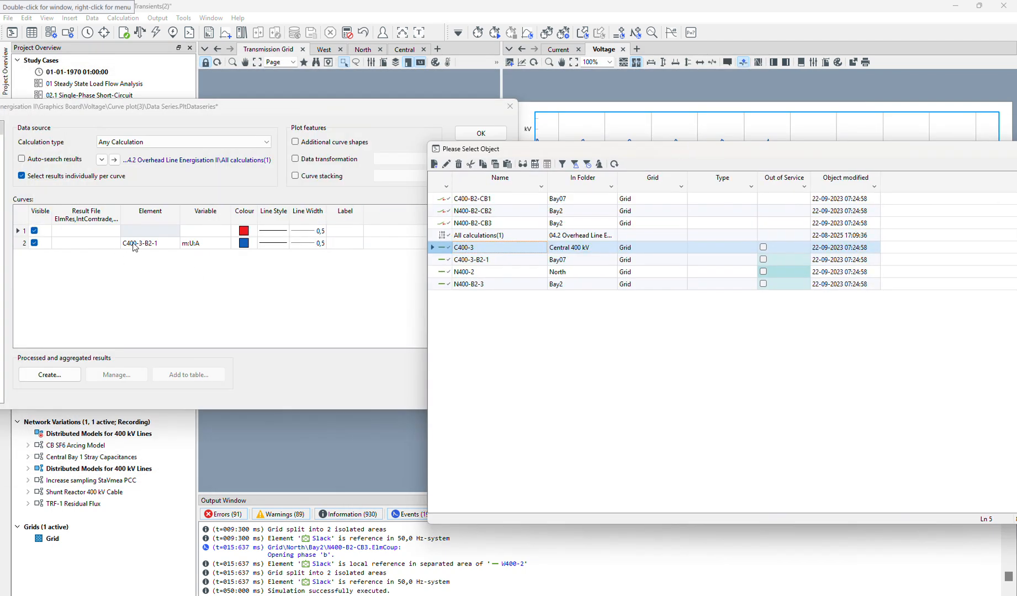
pyautogui.click(449, 260)
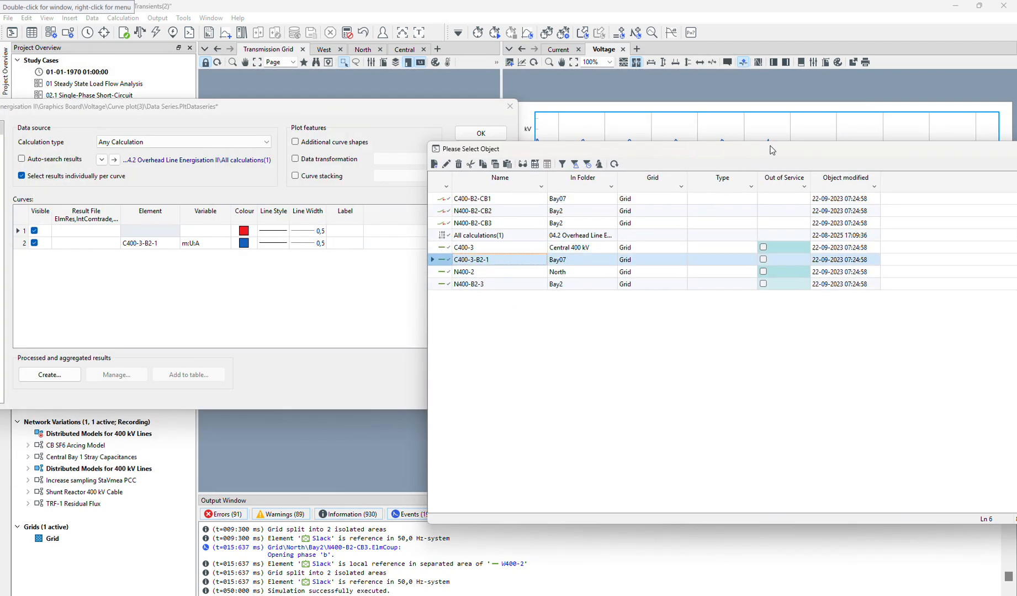
pyautogui.moveTo(772, 150); pyautogui.dragTo(521, 130)
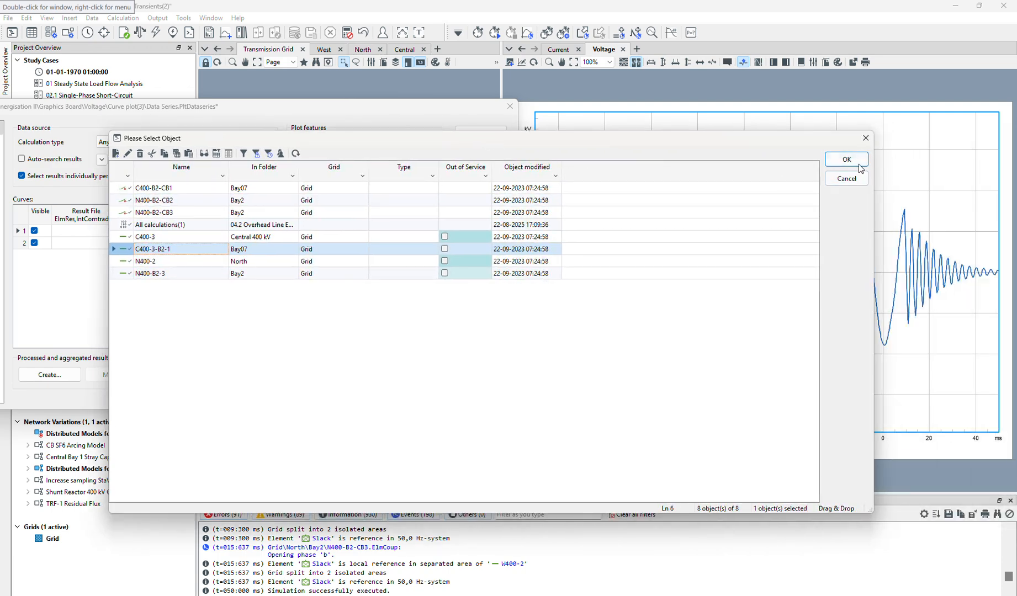
pyautogui.click(901, 157)
pyautogui.doubleClick(201, 230)
pyautogui.click(201, 241)
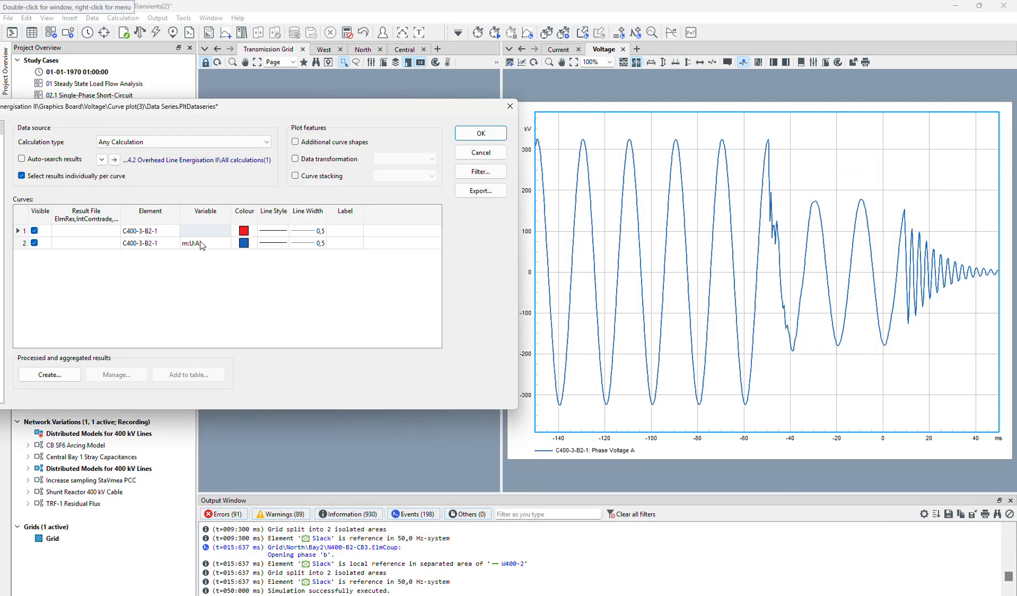
# Assign the All calculations result file to the red curve and All calculations(1) to the blue curve, and apply the data series.
pyautogui.doubleClick(95, 232)
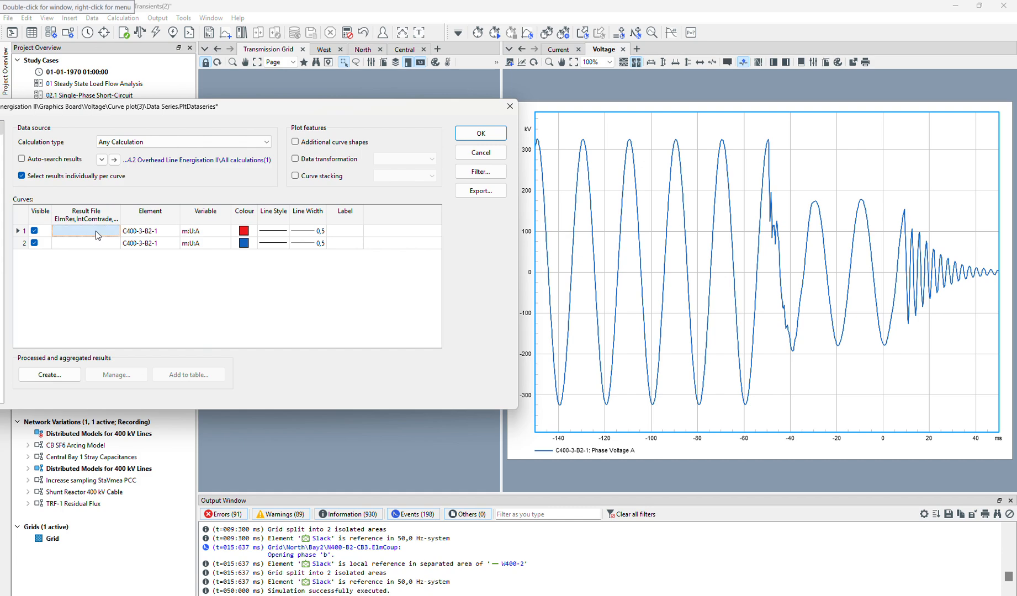
pyautogui.click(629, 139)
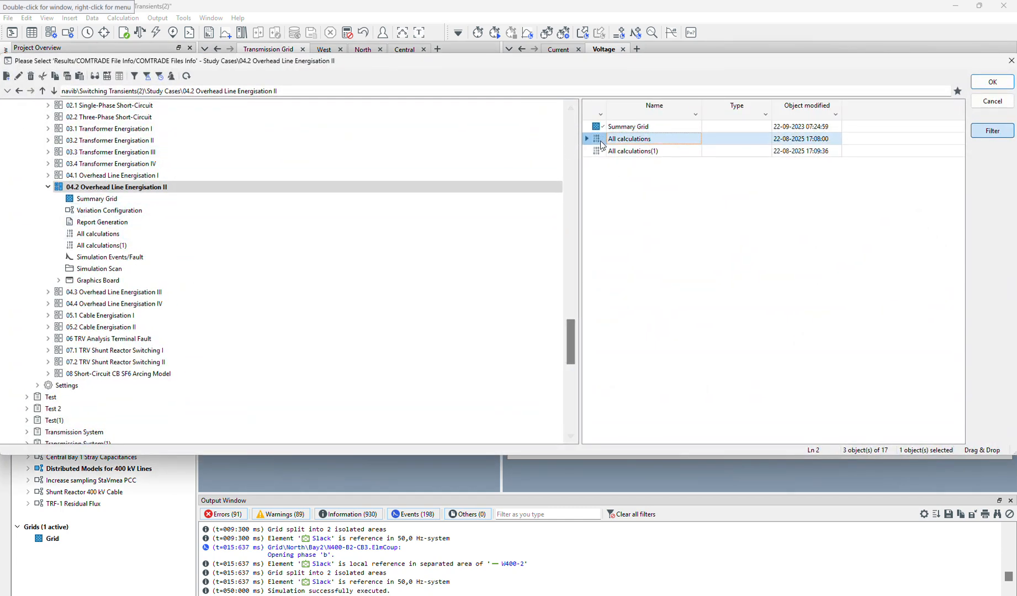
pyautogui.click(992, 81)
pyautogui.doubleClick(82, 243)
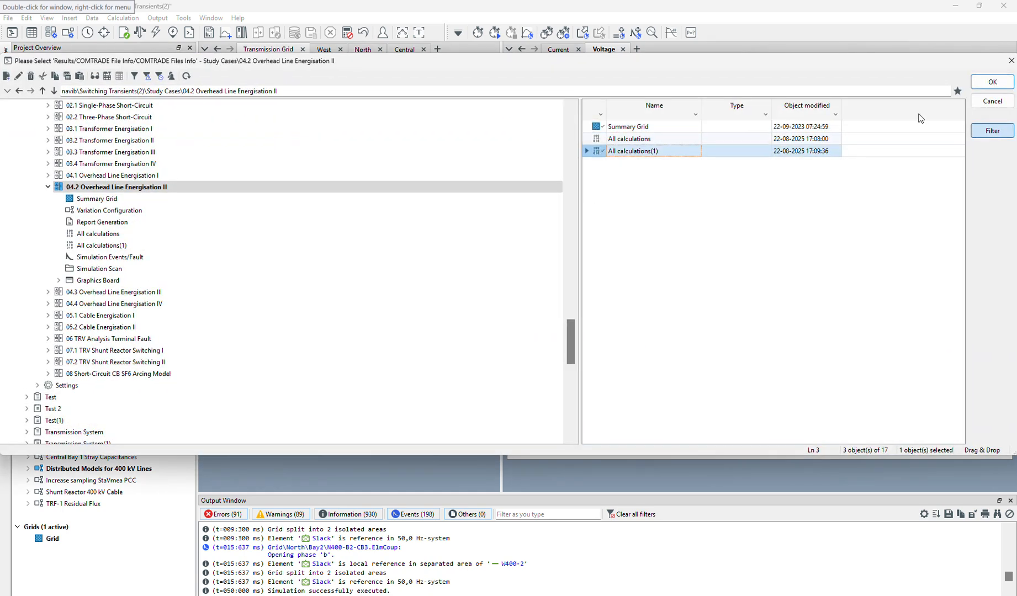
pyautogui.click(992, 81)
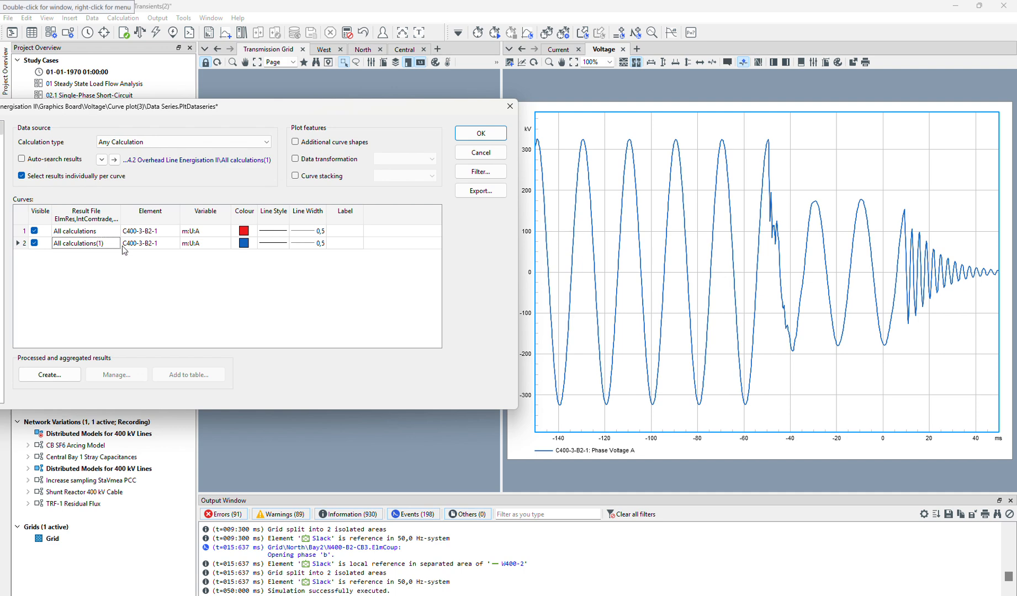
pyautogui.click(481, 133)
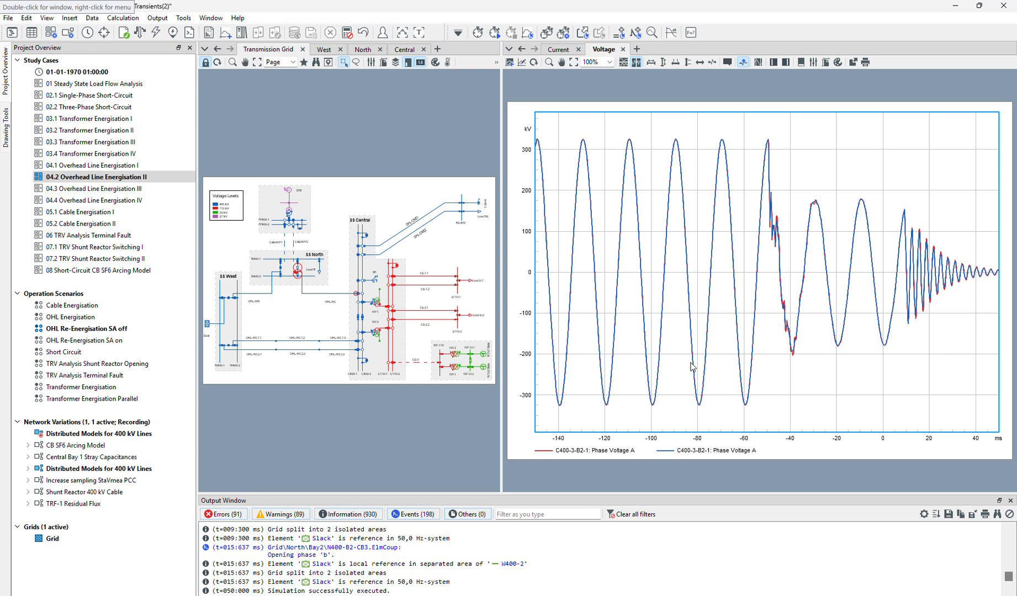
# Check which result file each curve uses in the voltage plot's data series, and close it unchanged.
pyautogui.doubleClick(867, 164)
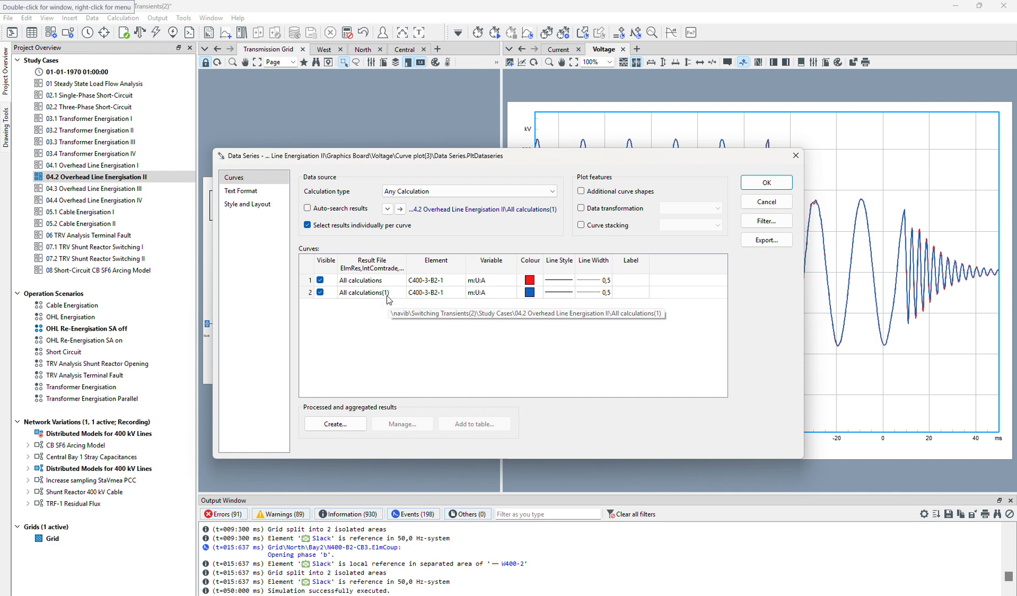
pyautogui.moveTo(677, 161); pyautogui.dragTo(488, 152)
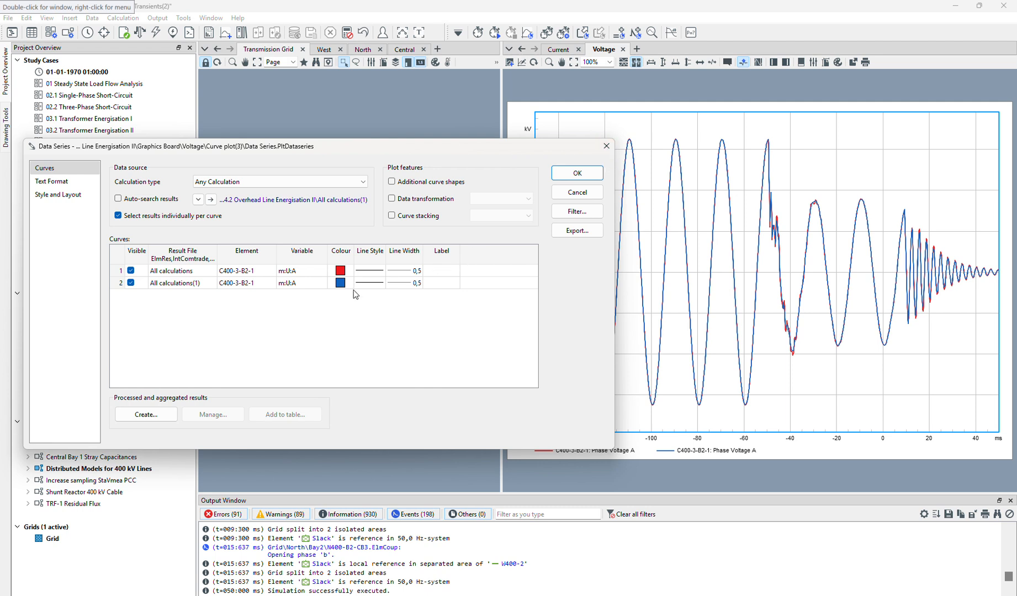
pyautogui.click(606, 146)
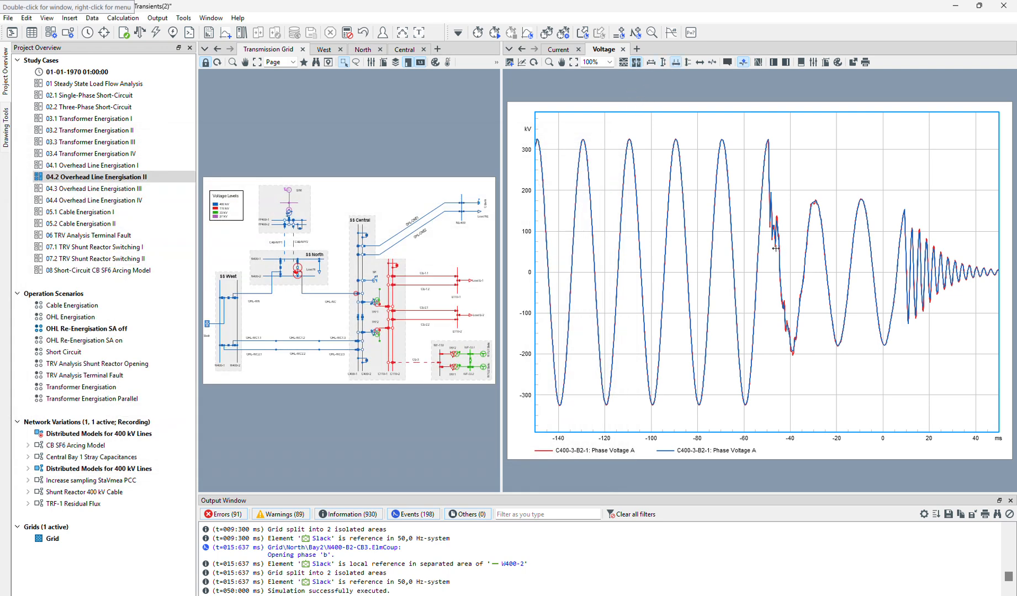
# Compare the red and blue phase A voltage curves during the transients between about -50 and -42 ms and between 10 and 26 ms.
pyautogui.moveTo(764, 244); pyautogui.dragTo(789, 257)
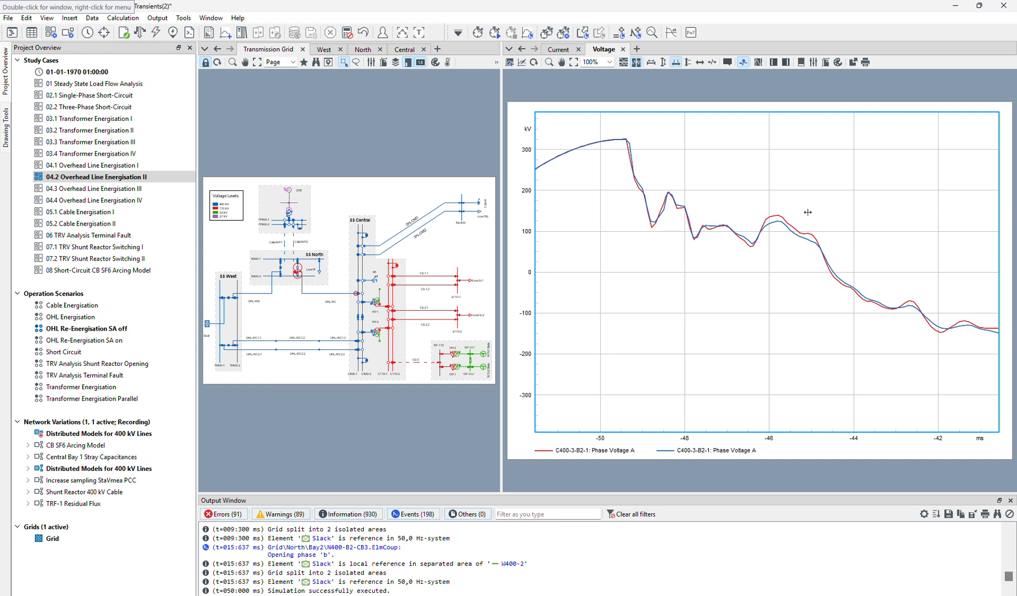
pyautogui.click(665, 63)
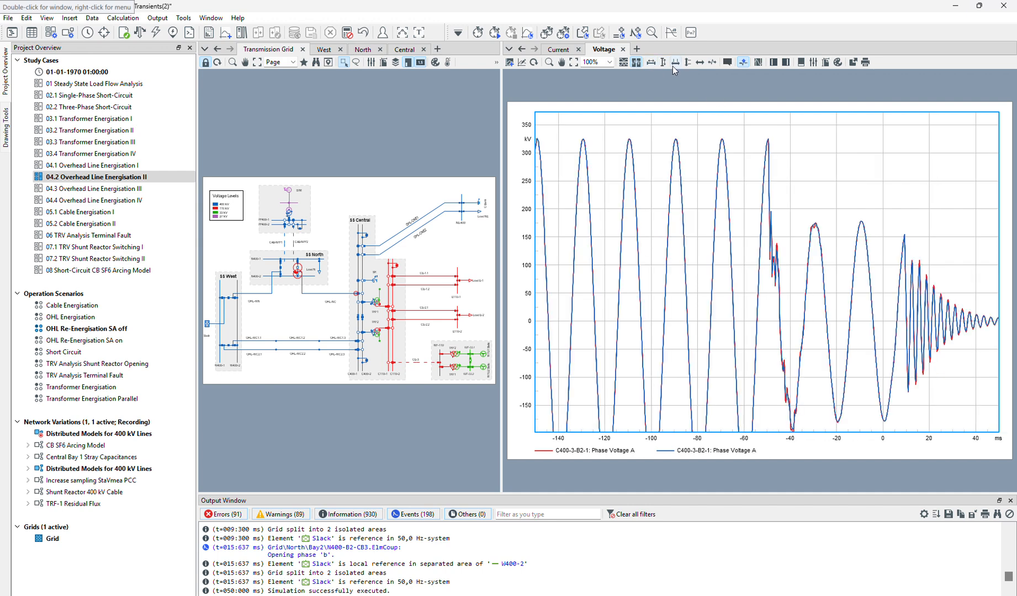
pyautogui.moveTo(906, 285); pyautogui.dragTo(949, 284)
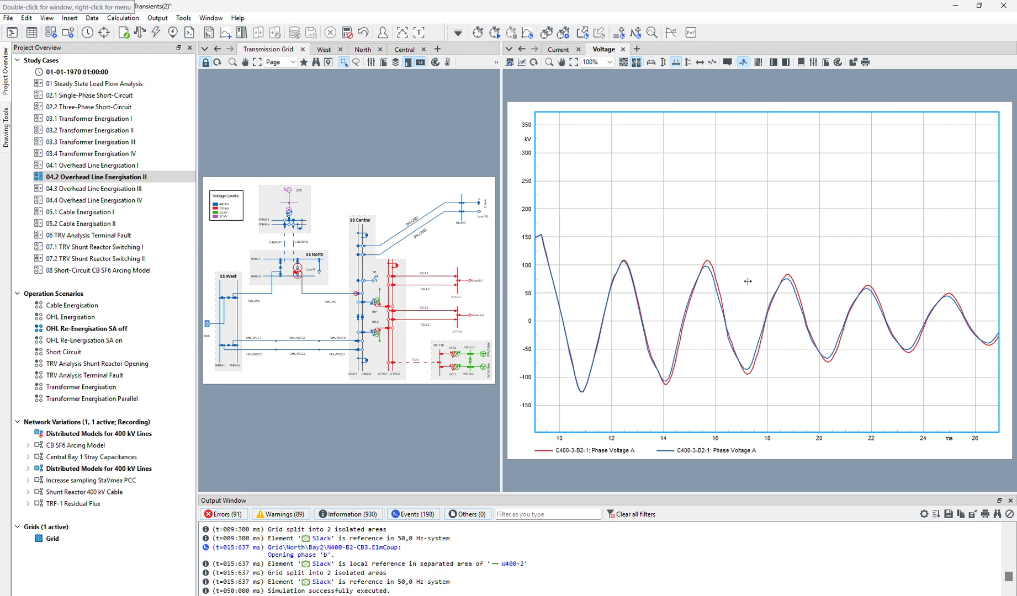
pyautogui.click(638, 63)
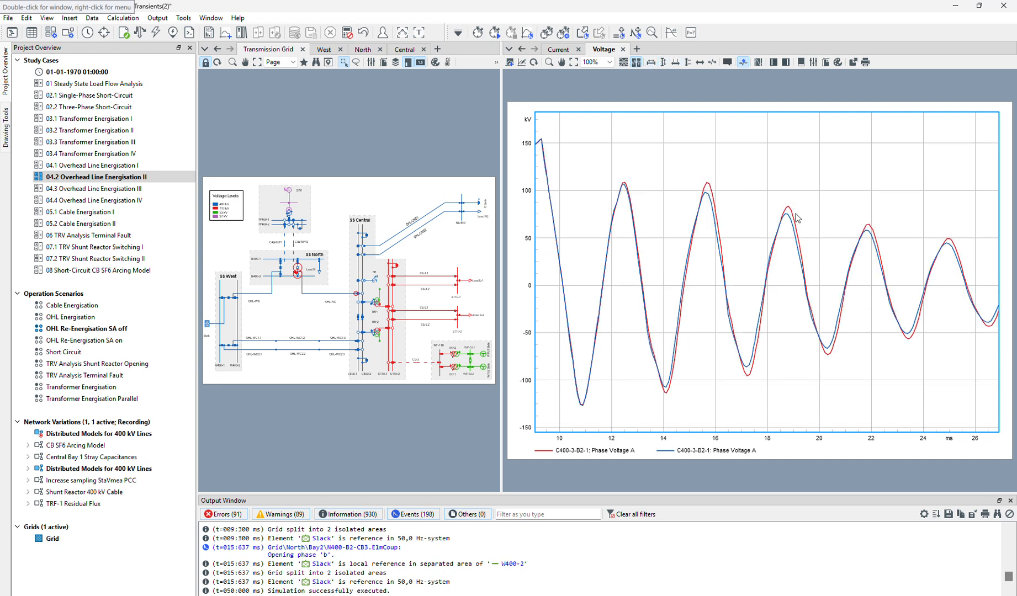
# Recheck the result files and colours of both C400-3-B2-1 curves to tell the two damping factor cases apart.
pyautogui.doubleClick(741, 162)
pyautogui.moveTo(766, 162); pyautogui.dragTo(535, 136)
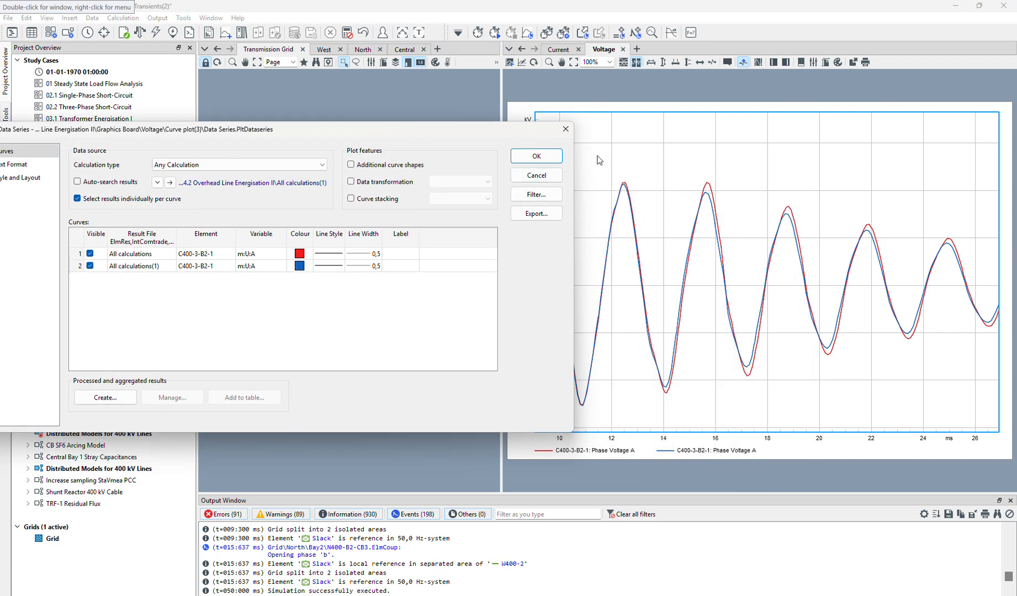
pyautogui.click(569, 133)
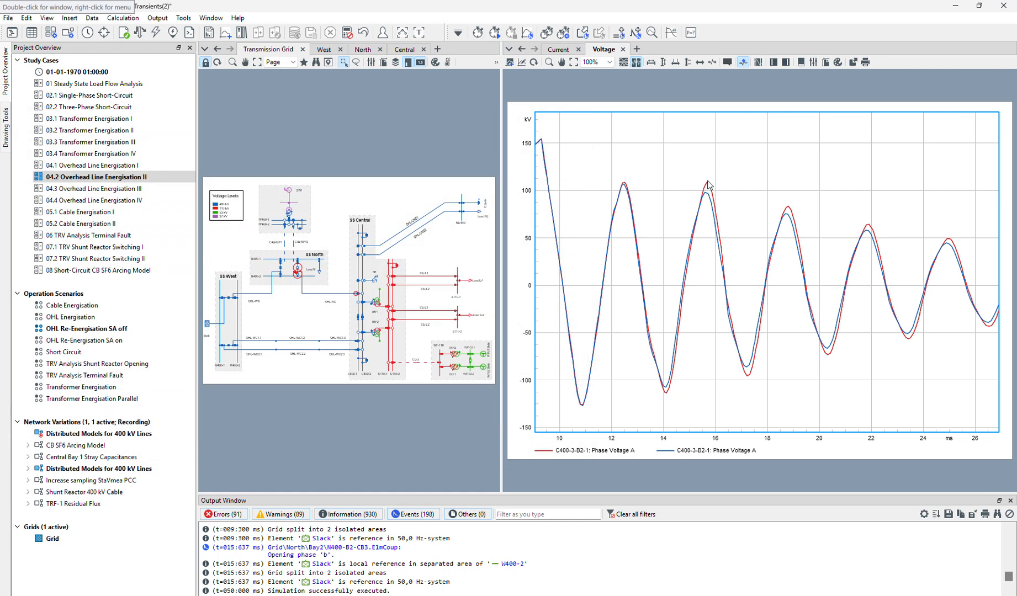
pyautogui.doubleClick(734, 194)
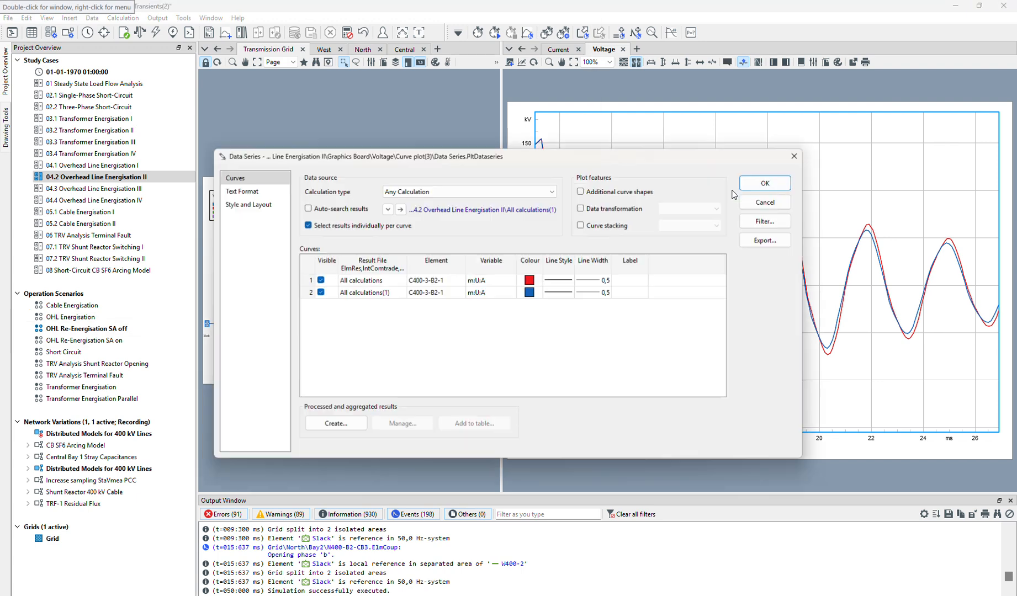
pyautogui.click(794, 159)
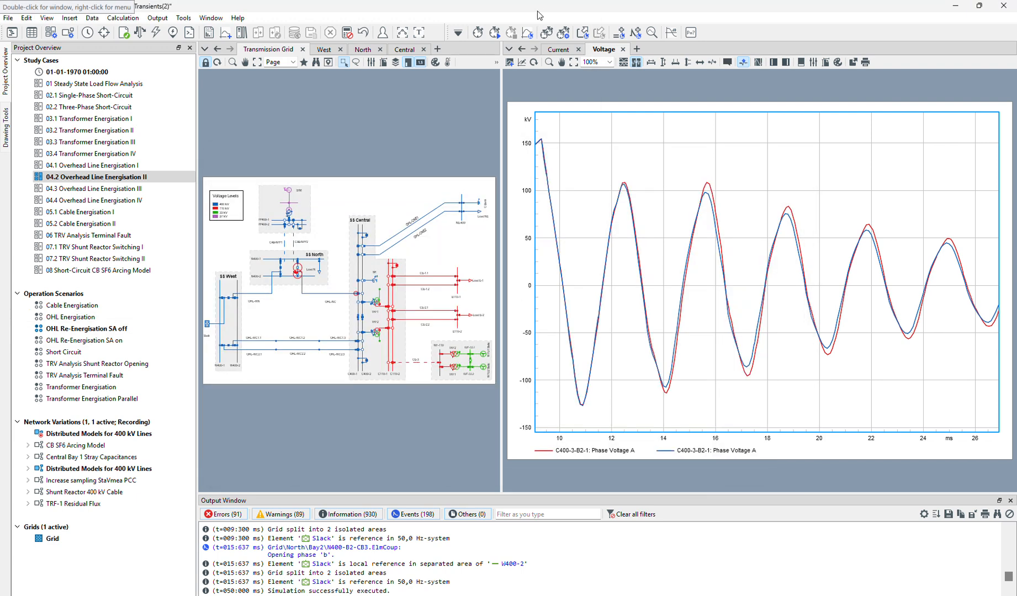